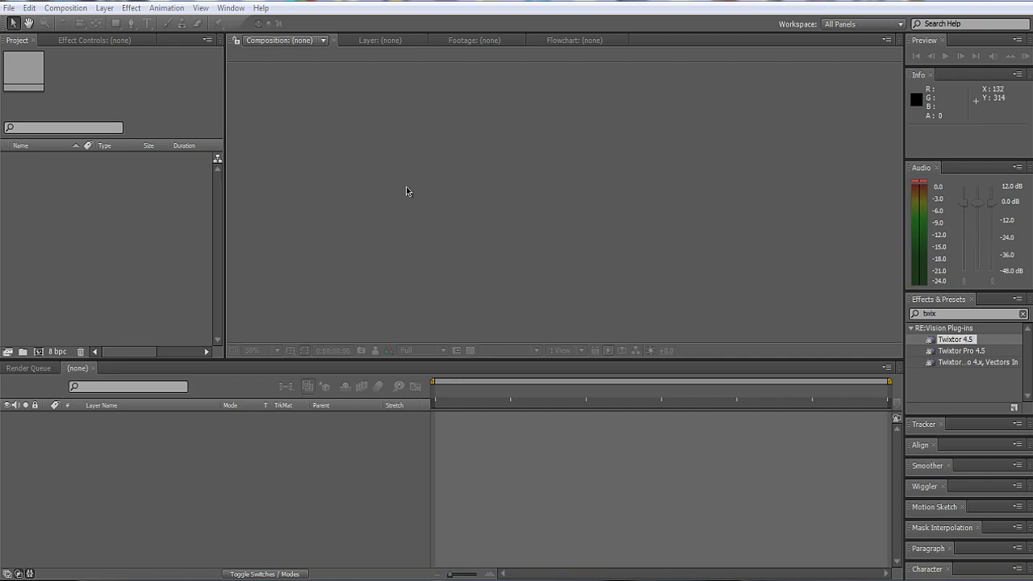
Open the Import File dialog and browse to the external hard drive
left_click(10, 9)
mouse_move(29, 27)
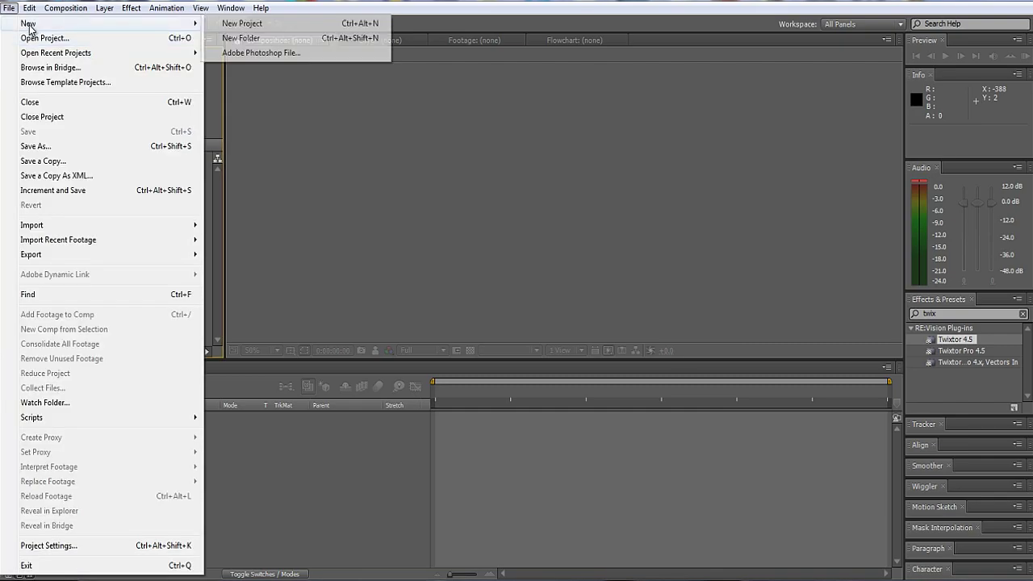
mouse_move(149, 225)
left_click(295, 229)
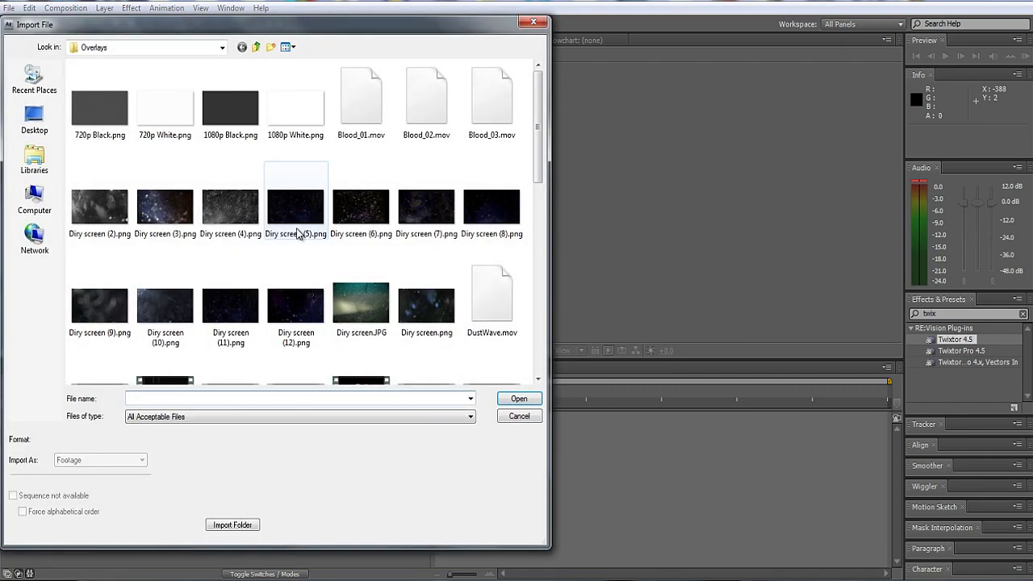
left_click(255, 47)
left_click(255, 47)
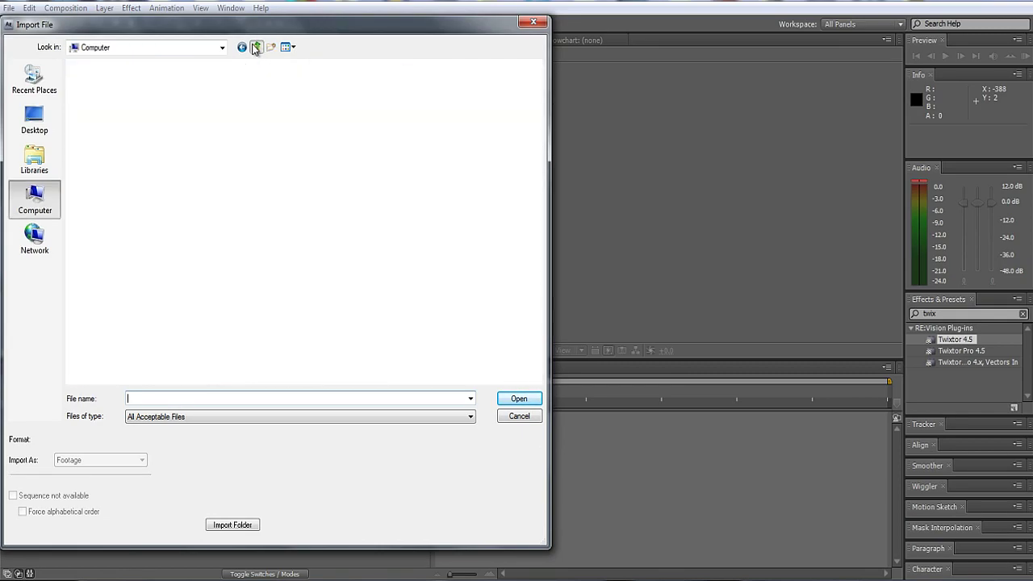
double_click(263, 109)
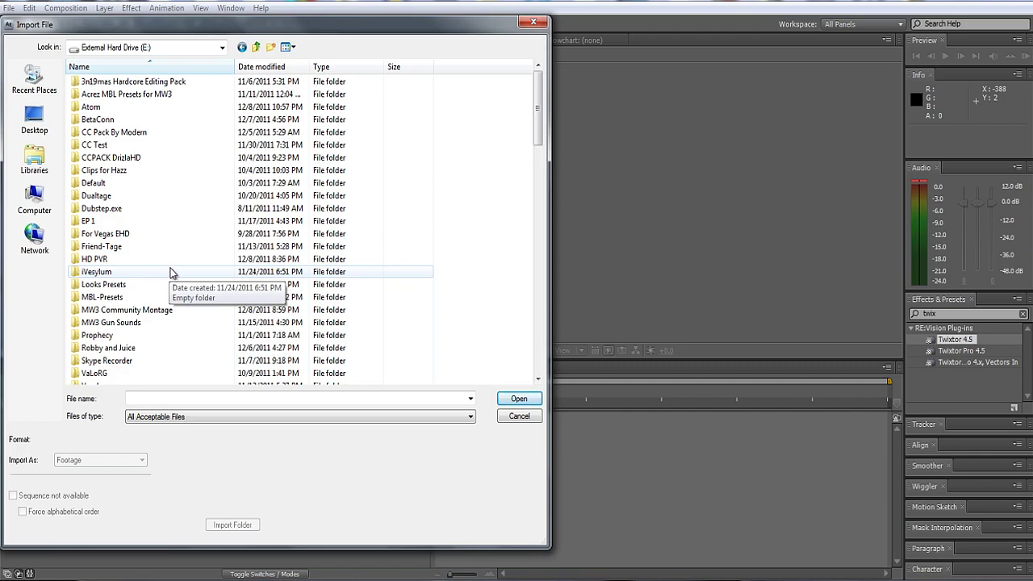
Import Barrett 10 Piece.mp4 from the MW3 Community Montage folder
left_click(170, 274)
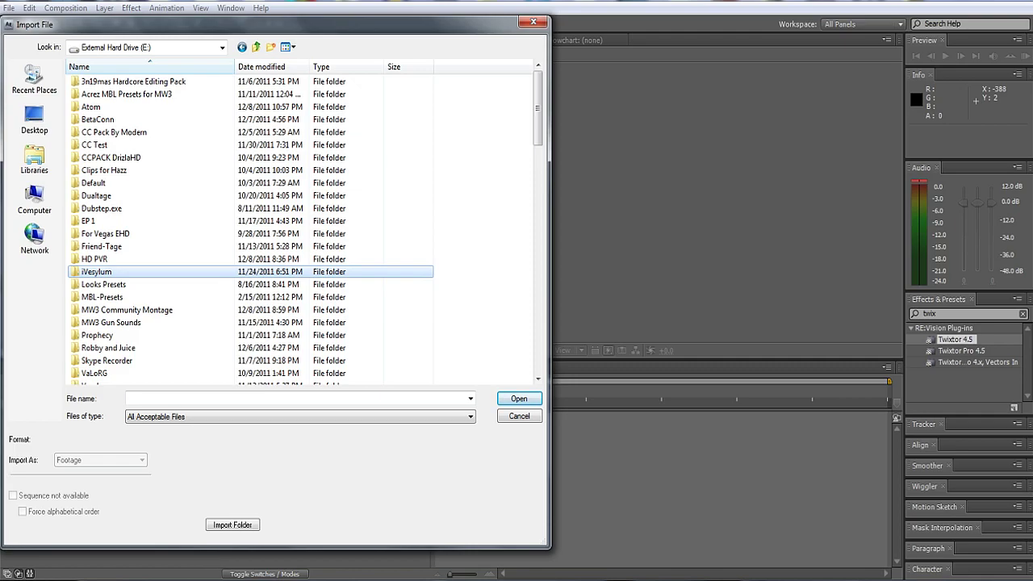
mouse_move(241, 578)
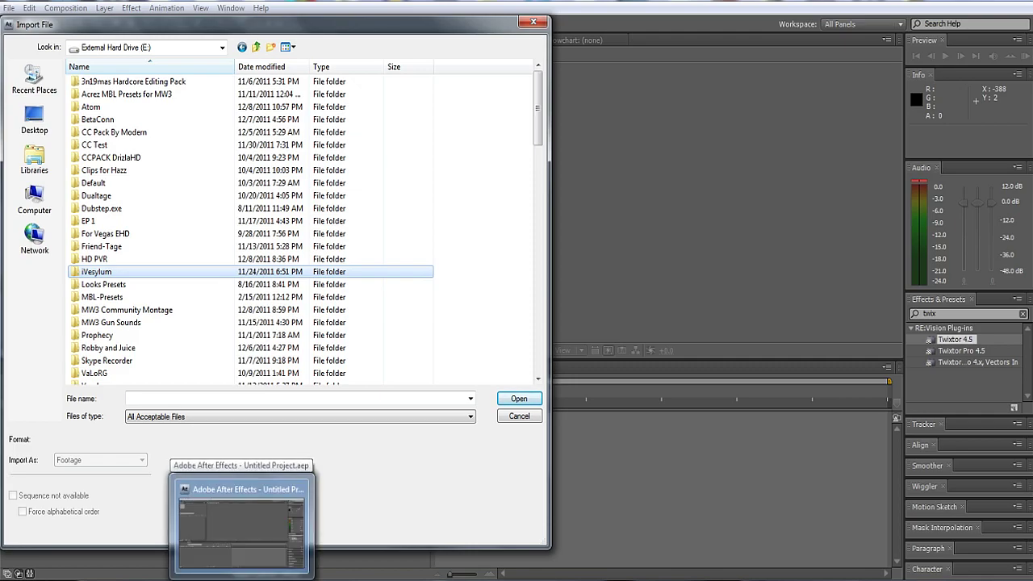
left_click(205, 299)
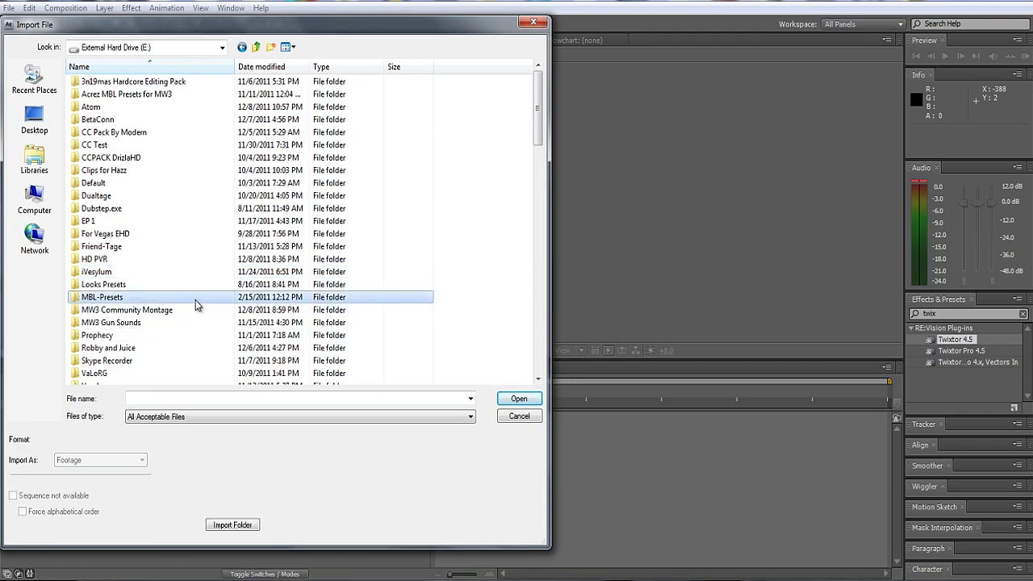
scroll(196, 300, "down", 3)
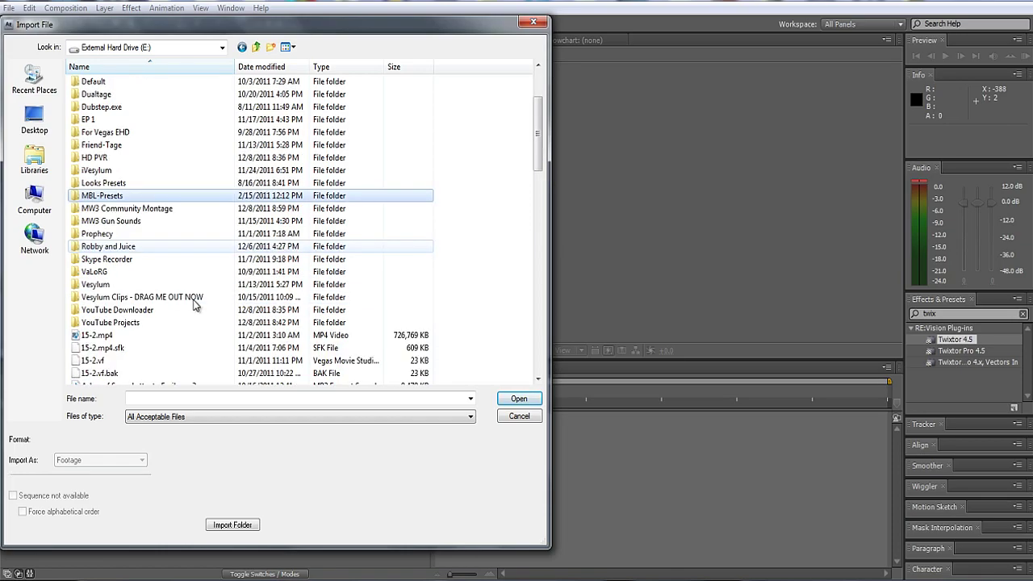
double_click(173, 208)
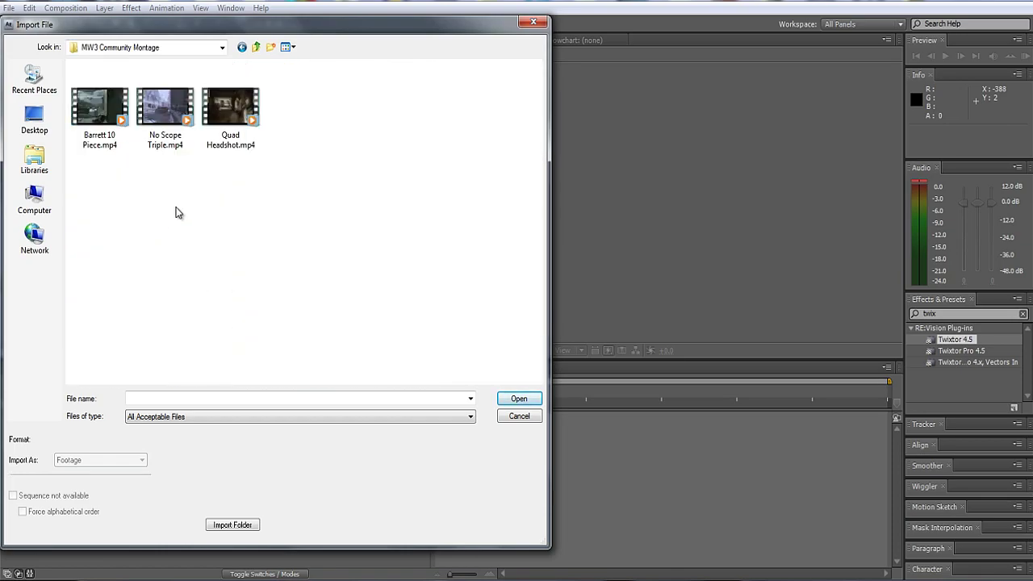
double_click(109, 112)
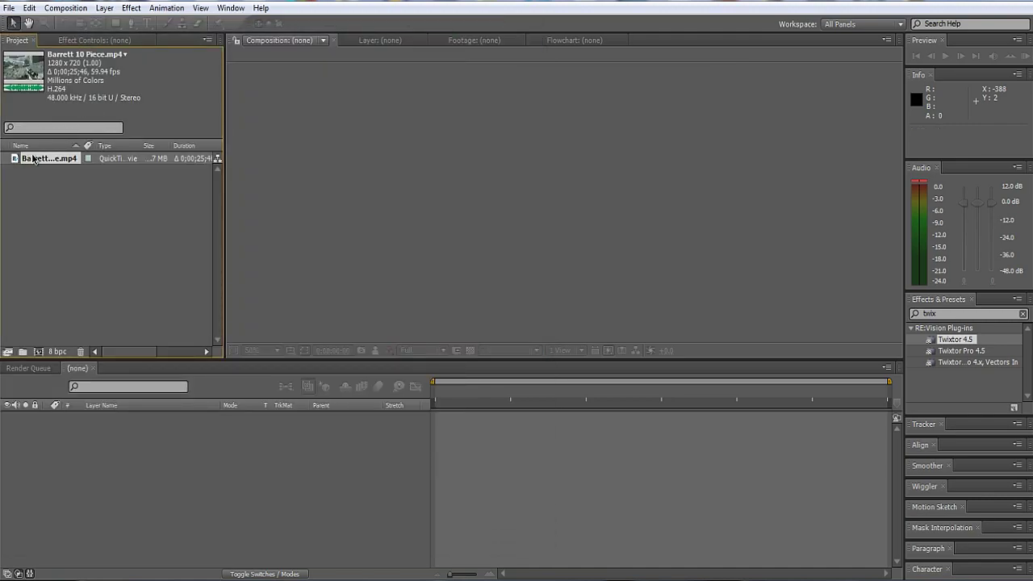
Create a Barrett 10 Piece composition from the clip and scrub to around two seconds
left_click_drag(34, 159, 159, 433)
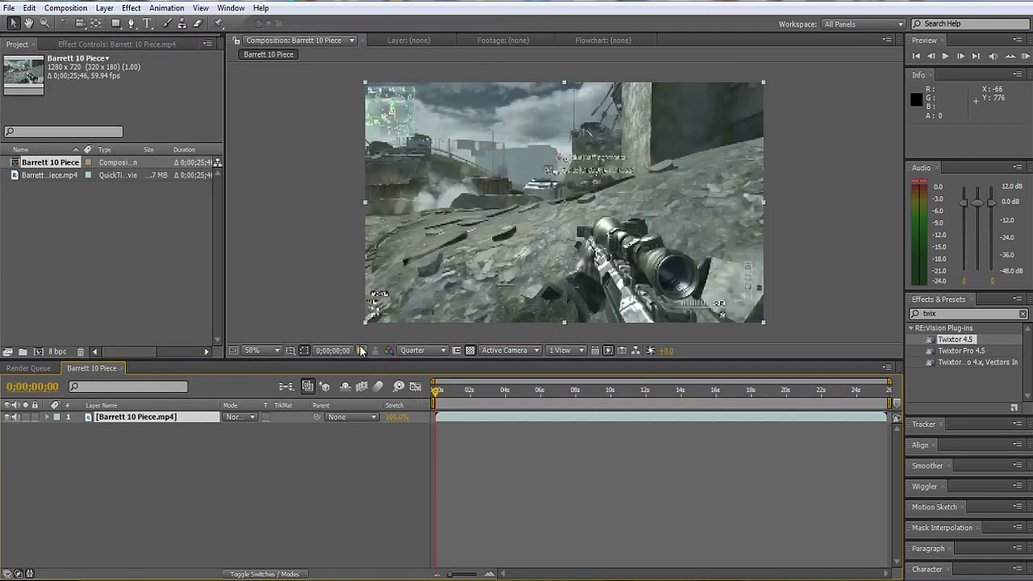
left_click(128, 8)
mouse_move(226, 174)
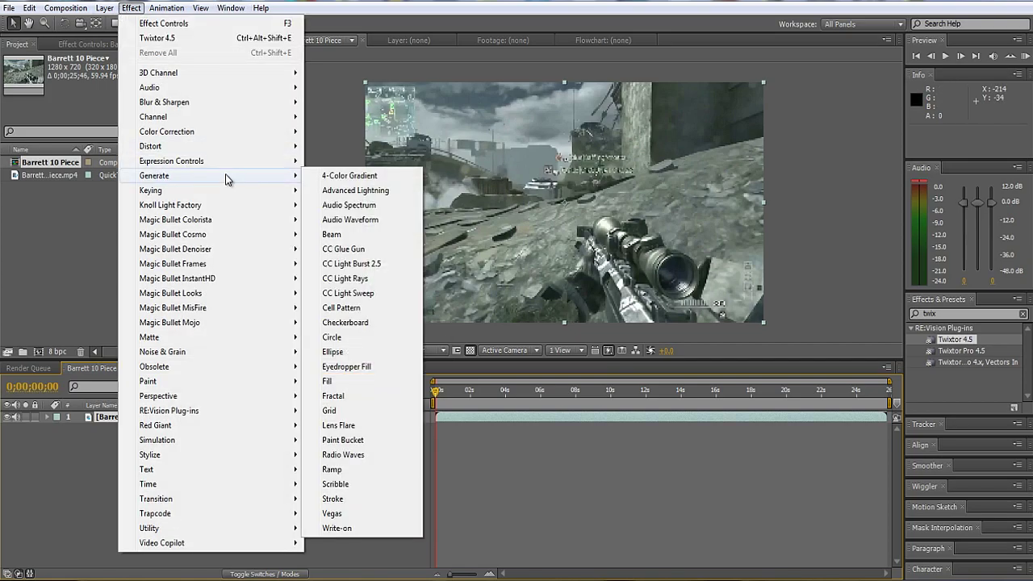
mouse_move(251, 415)
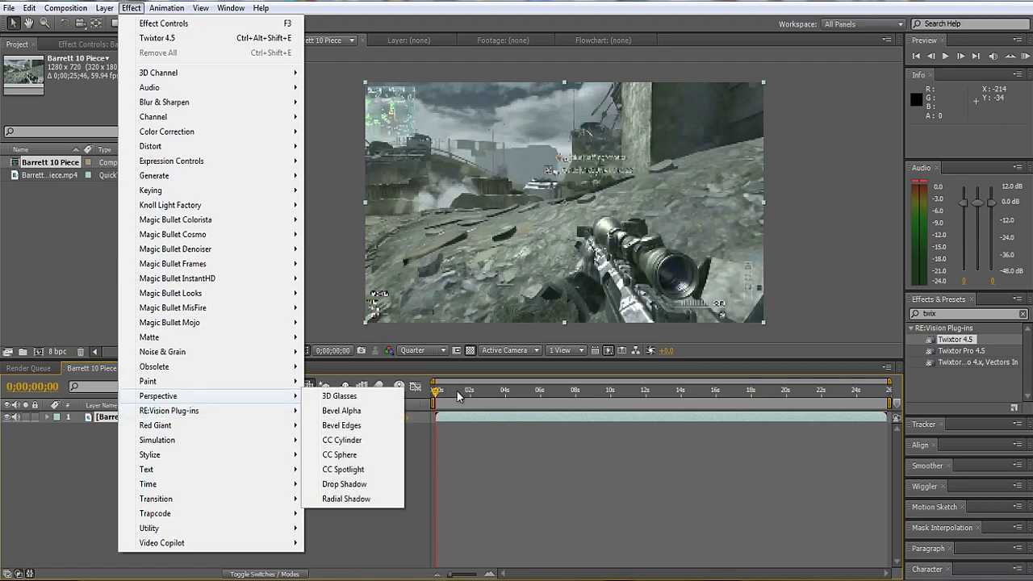
left_click_drag(469, 392, 448, 396)
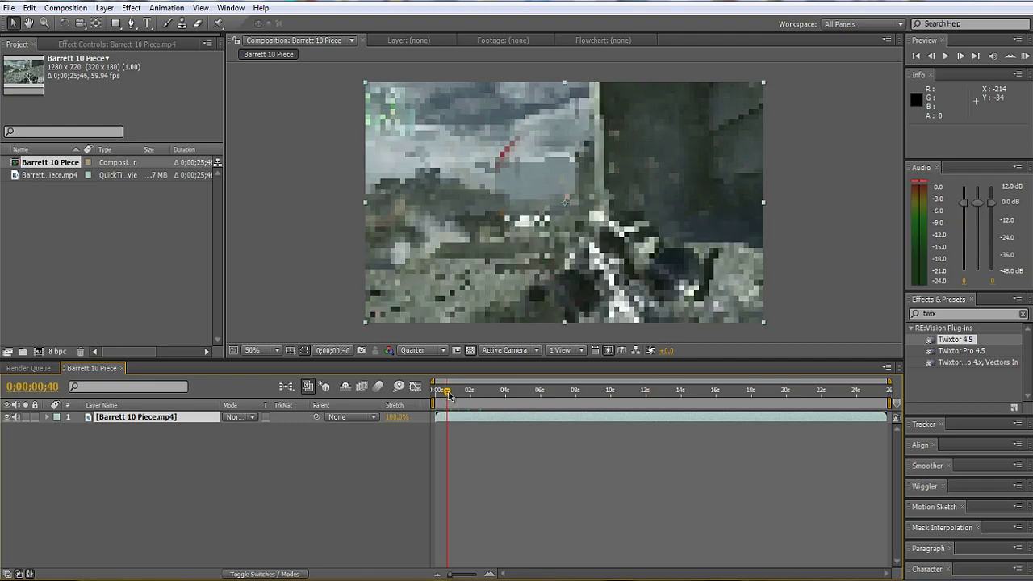
Preview the composition at Full resolution, then return the preview to Quarter
left_click(436, 351)
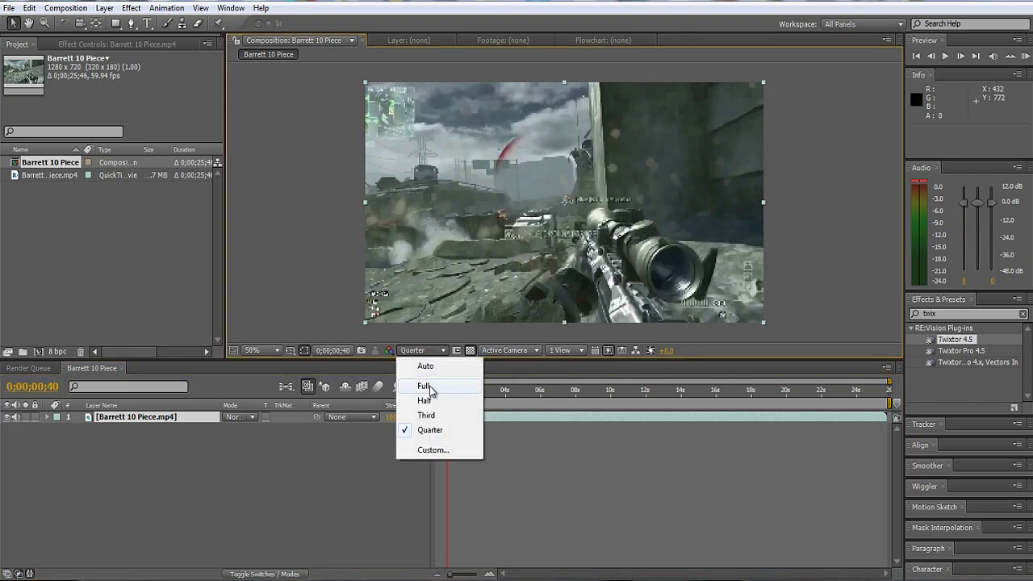
left_click(428, 387)
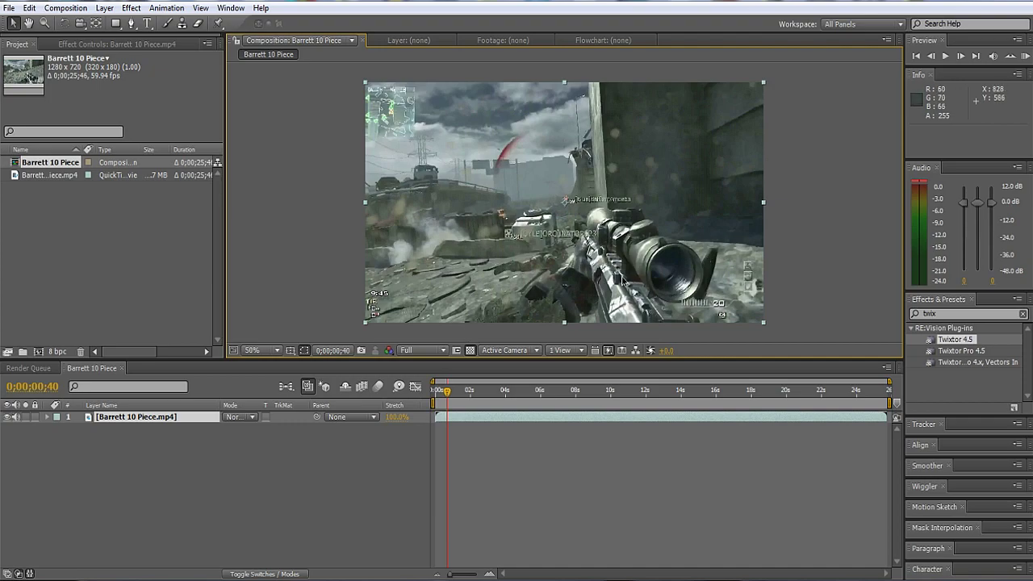
left_click(426, 350)
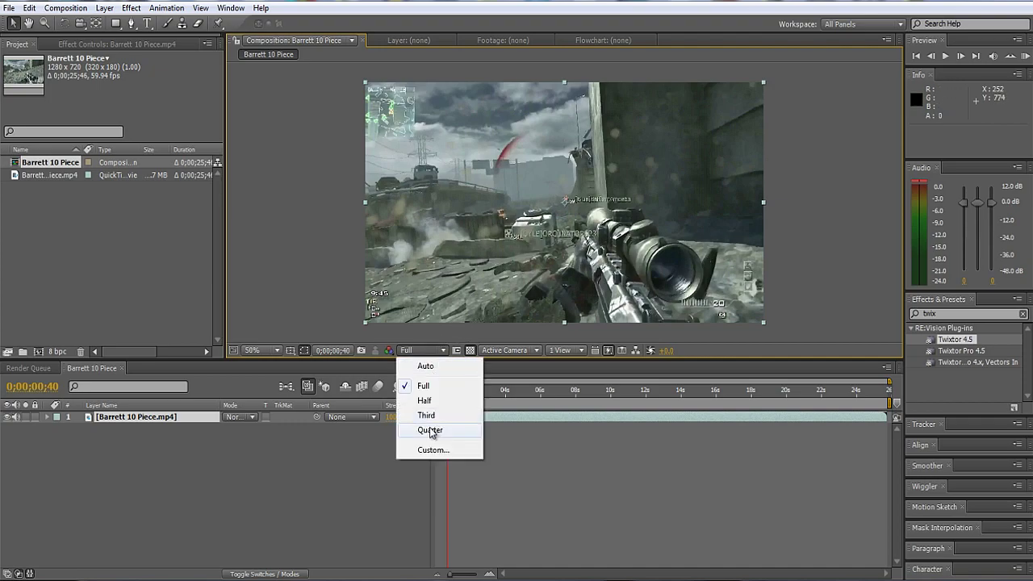
left_click(430, 430)
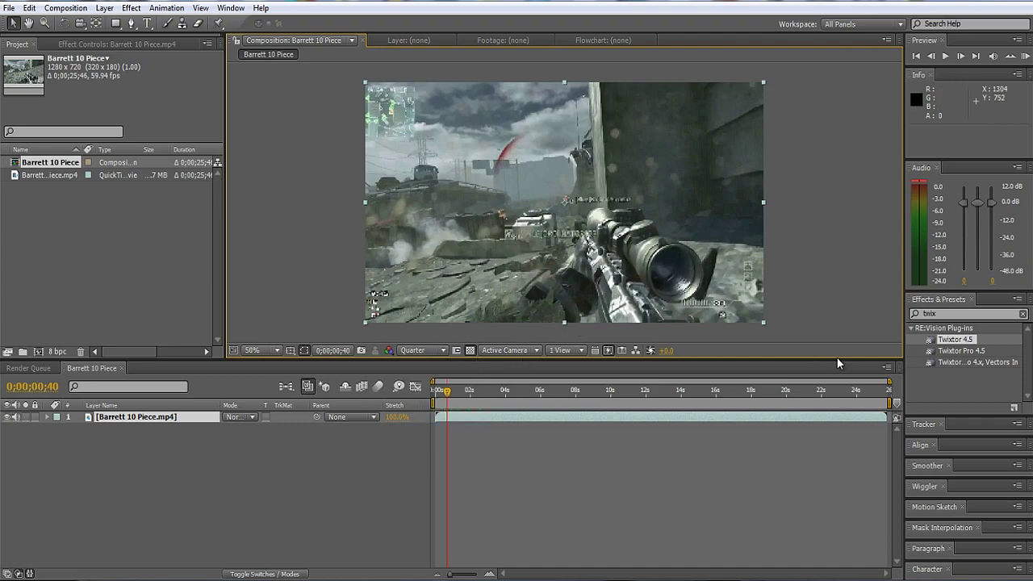
Zoom the timeline to the first five seconds and apply RE:Vision's Twixtor 4.5 to the clip
left_click_drag(889, 383, 533, 383)
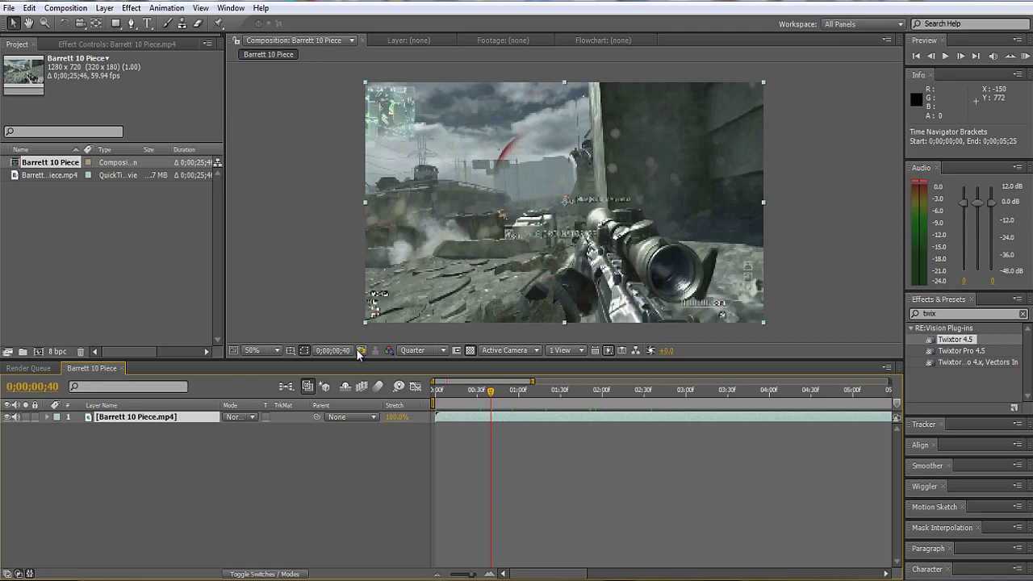
left_click(132, 8)
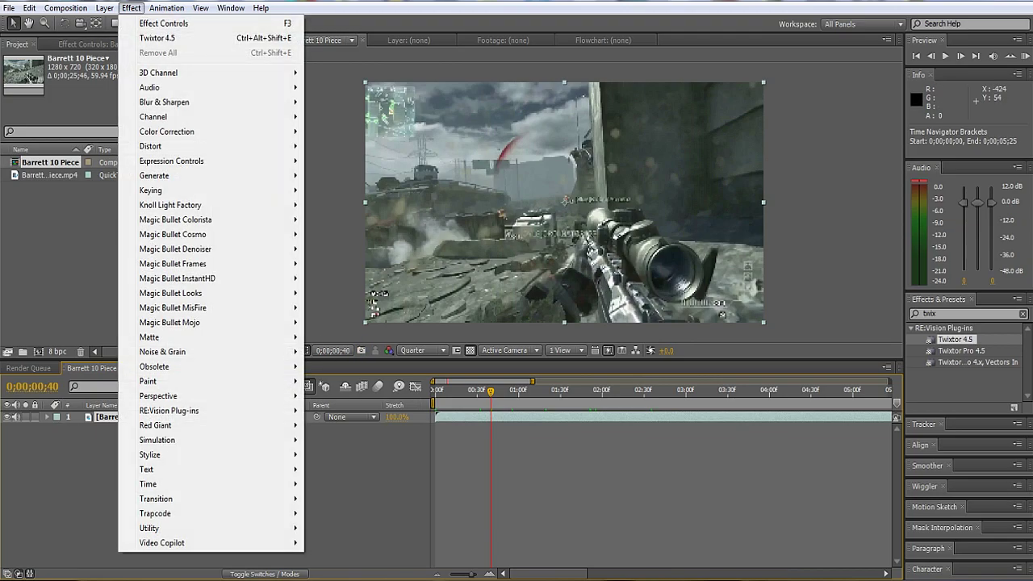
mouse_move(259, 411)
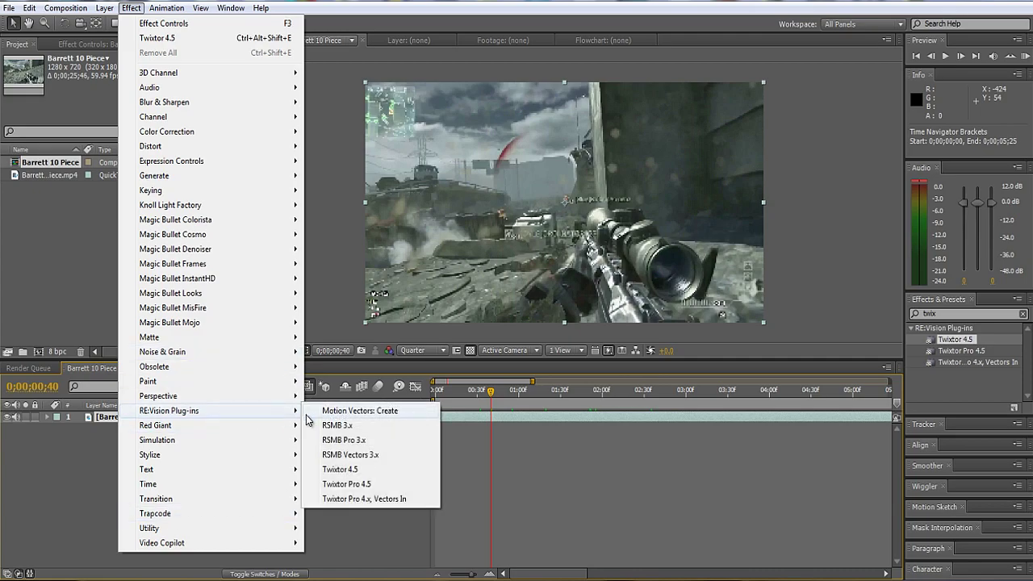
left_click(373, 471)
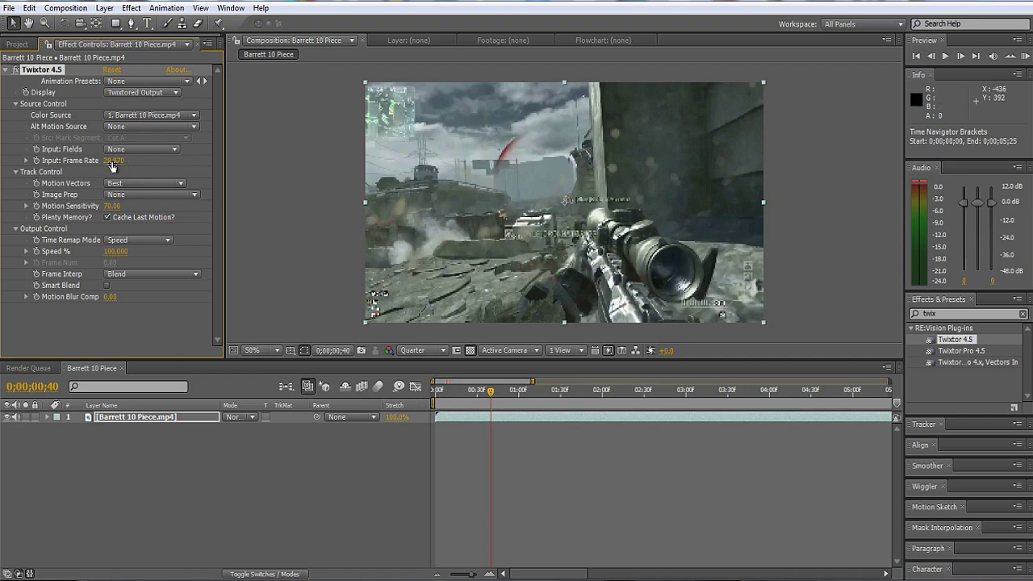
Set Twixtor's input frame rate to 59.94 and turn on Smart Blend
left_click(18, 44)
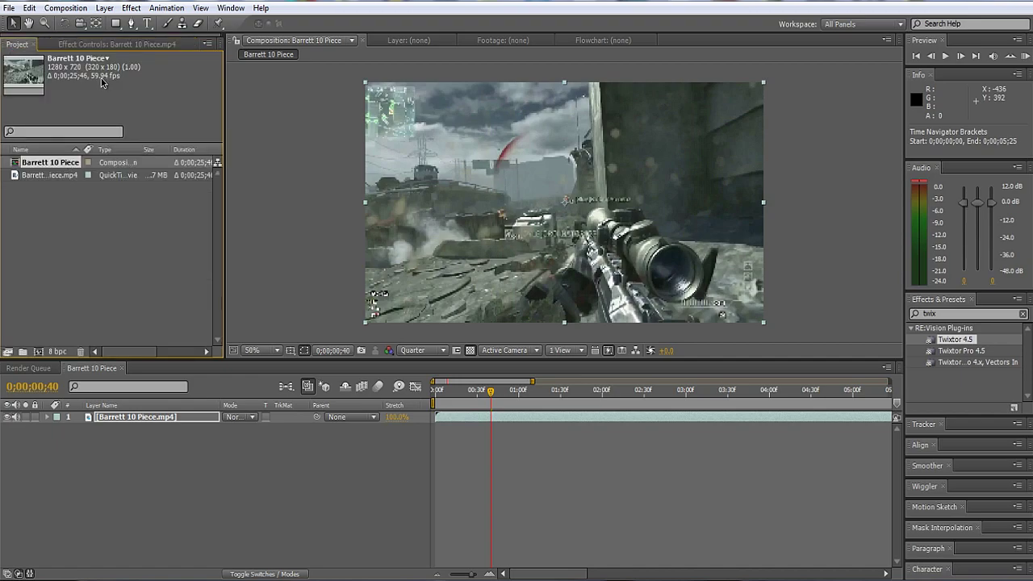
left_click(113, 43)
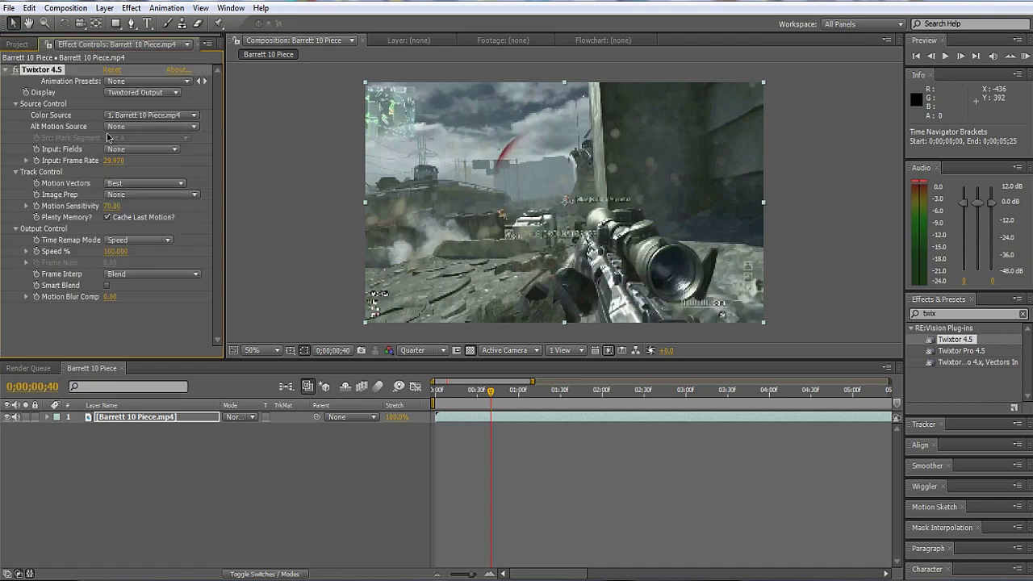
left_click(114, 161)
type("5")
key("Return")
left_click(106, 284)
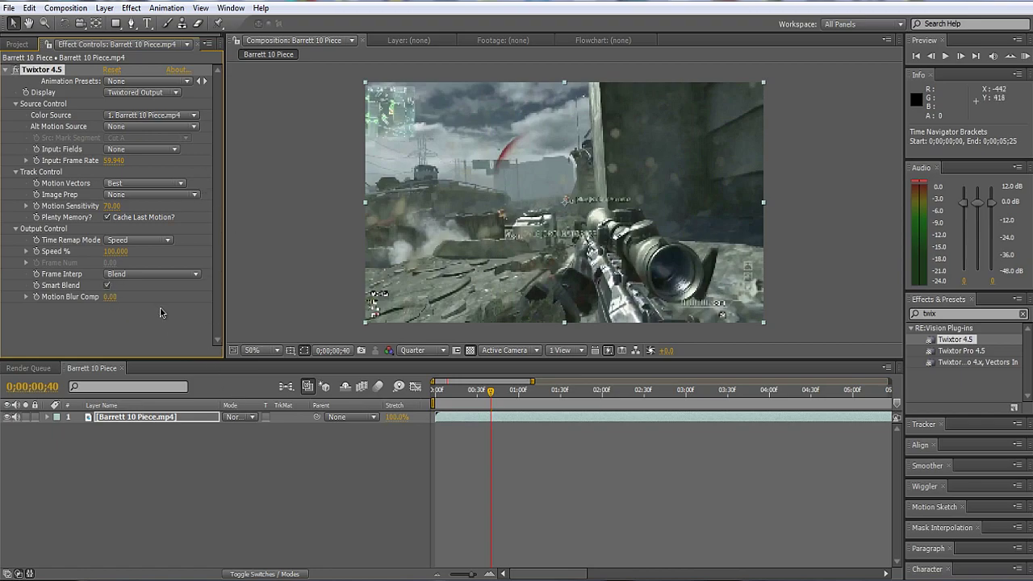
left_click(536, 399)
Scrub through the gameplay from about 0;00;02;02 to 0;00;04;38 and back near the start
left_click(568, 399)
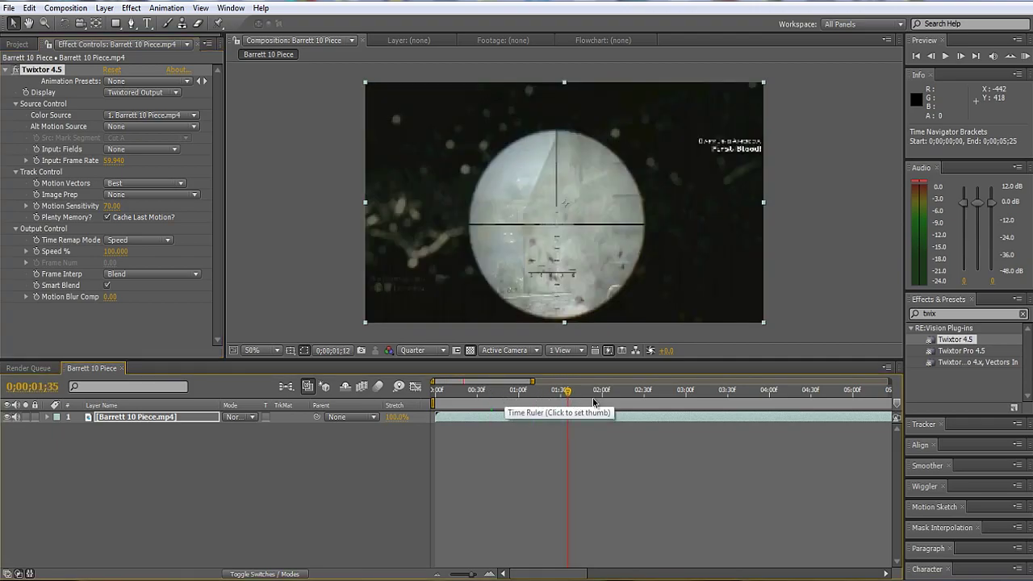
left_click(605, 399)
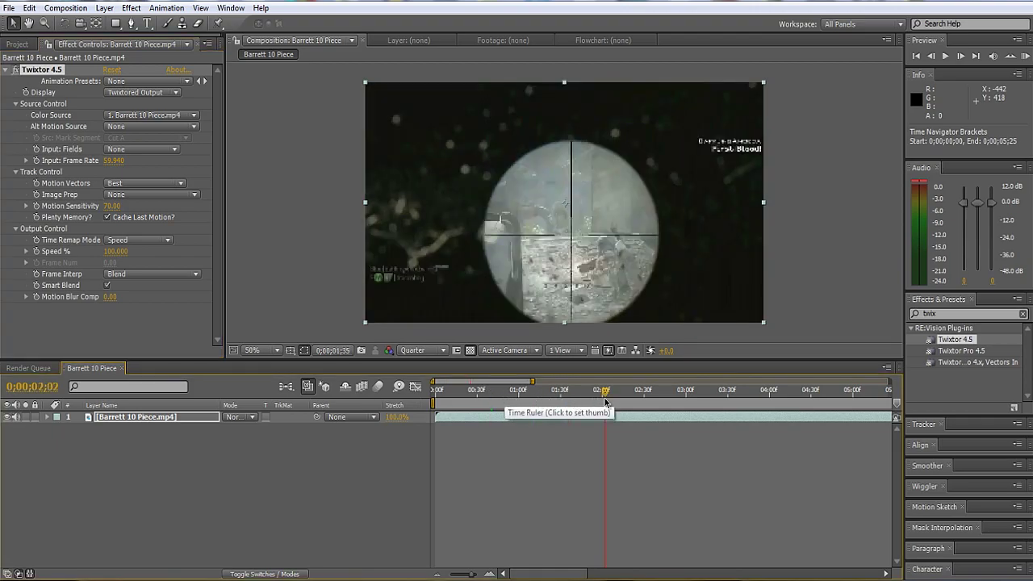
left_click(653, 399)
left_click(723, 394)
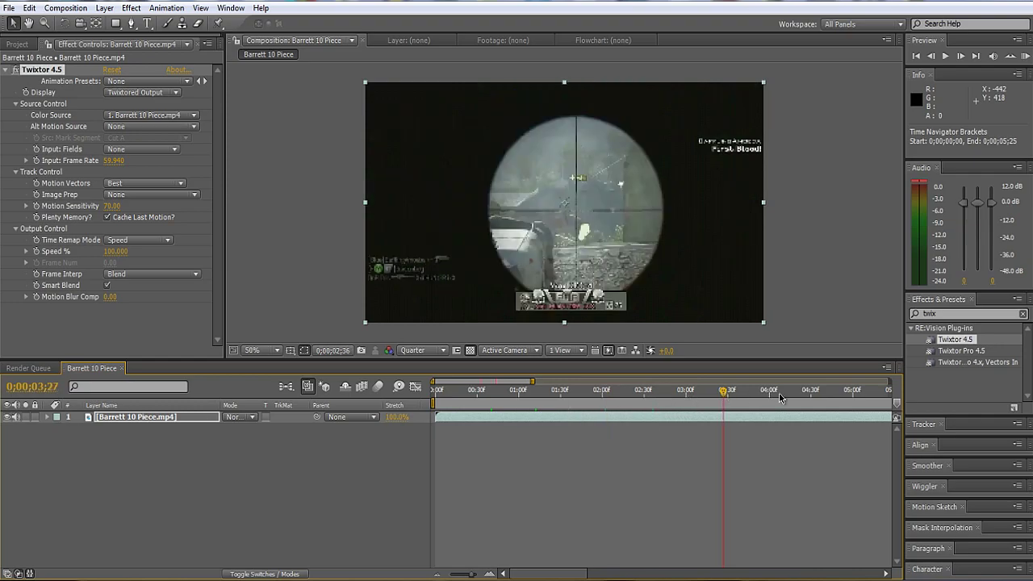
left_click(736, 394)
left_click(783, 394)
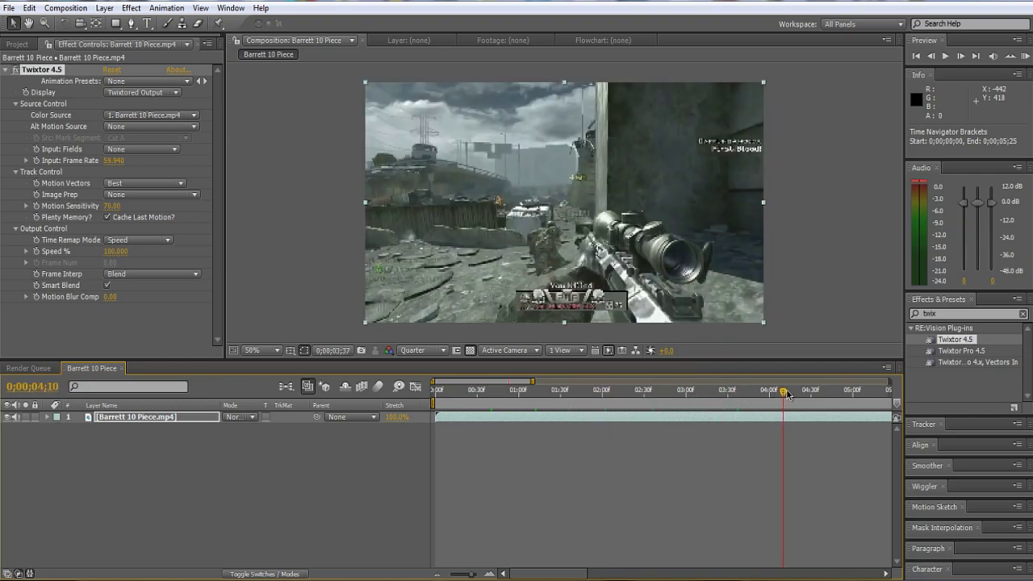
left_click(822, 393)
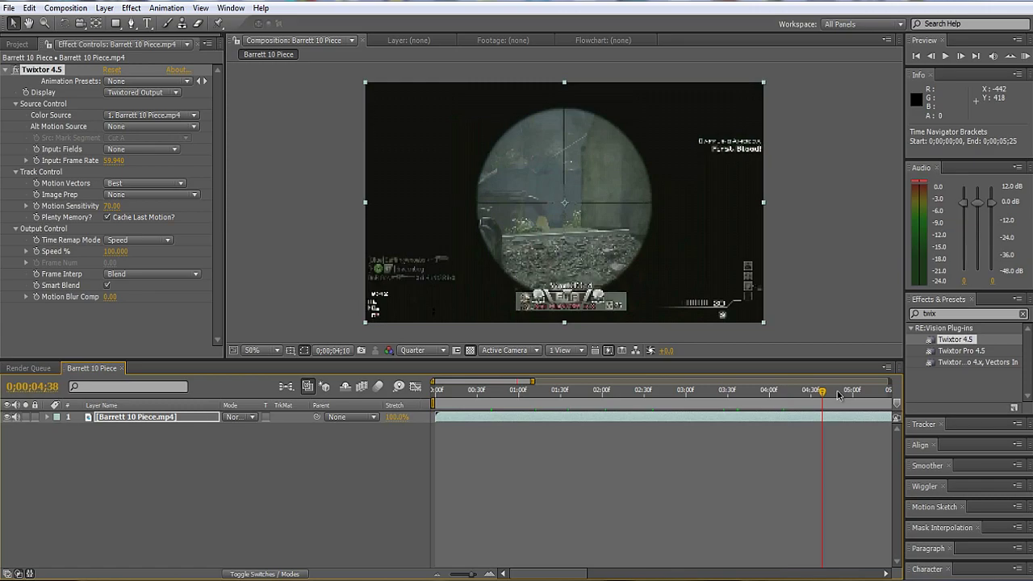
left_click(484, 393)
Go to time 0;00;00;40 and cut the gameplay layer out of the composition
left_click(55, 391)
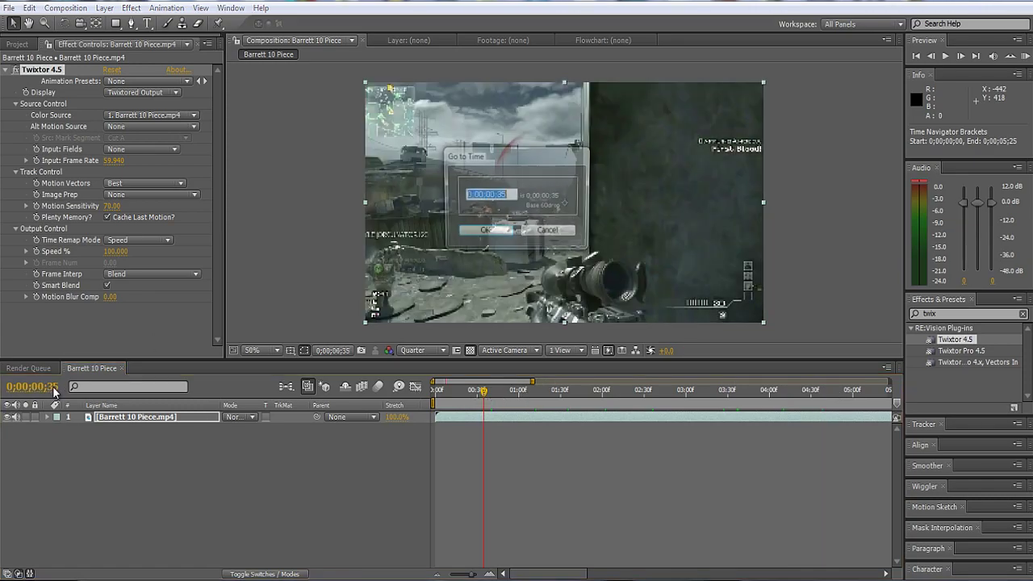
double_click(498, 195)
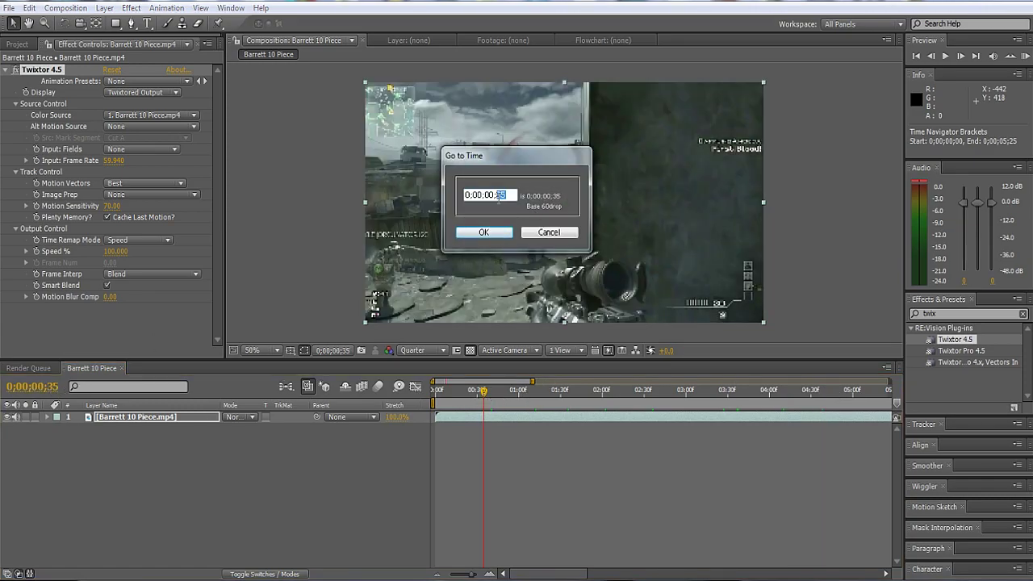
type("40")
key("Return")
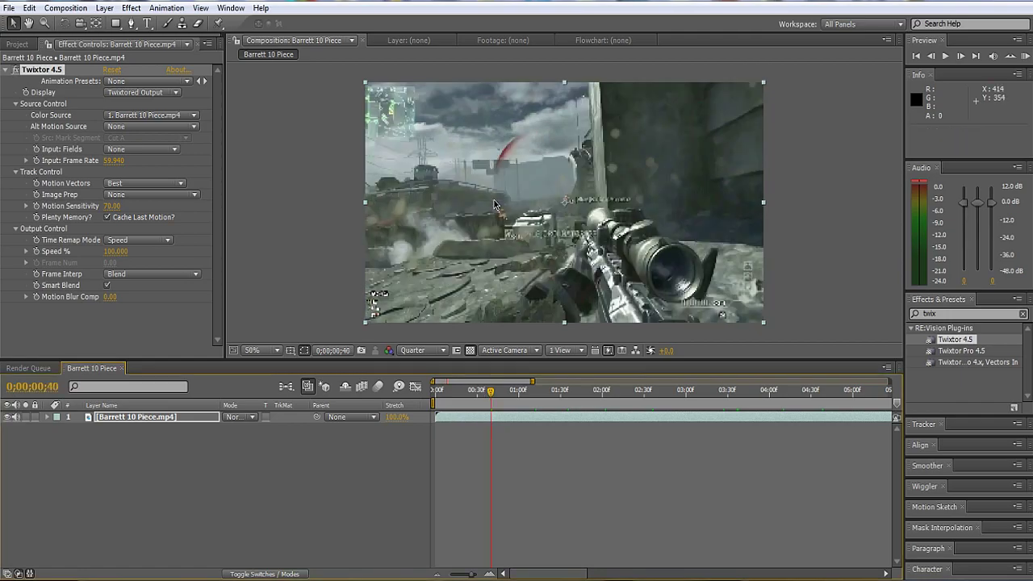
left_click_drag(533, 393, 498, 428)
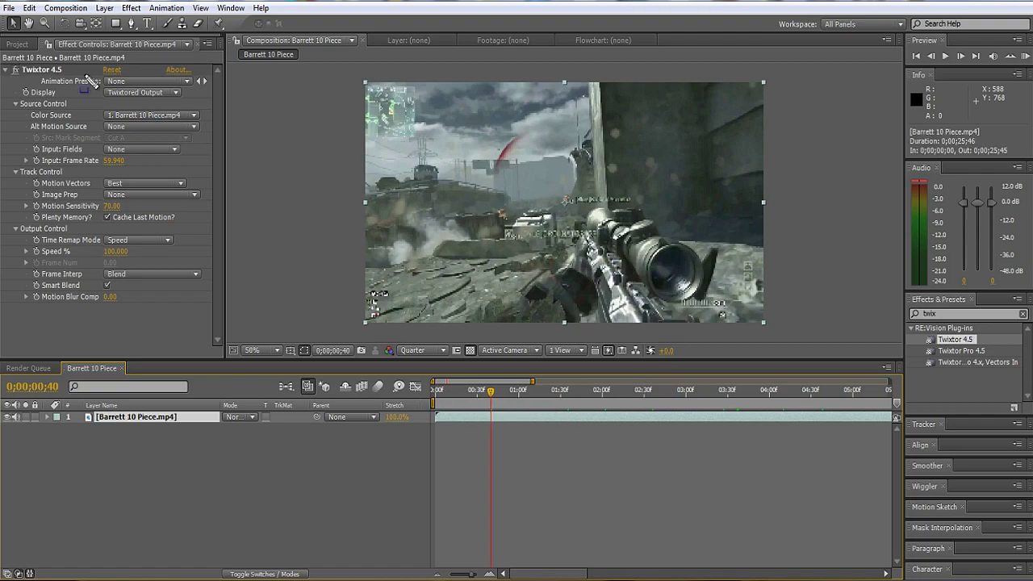
left_click(13, 12)
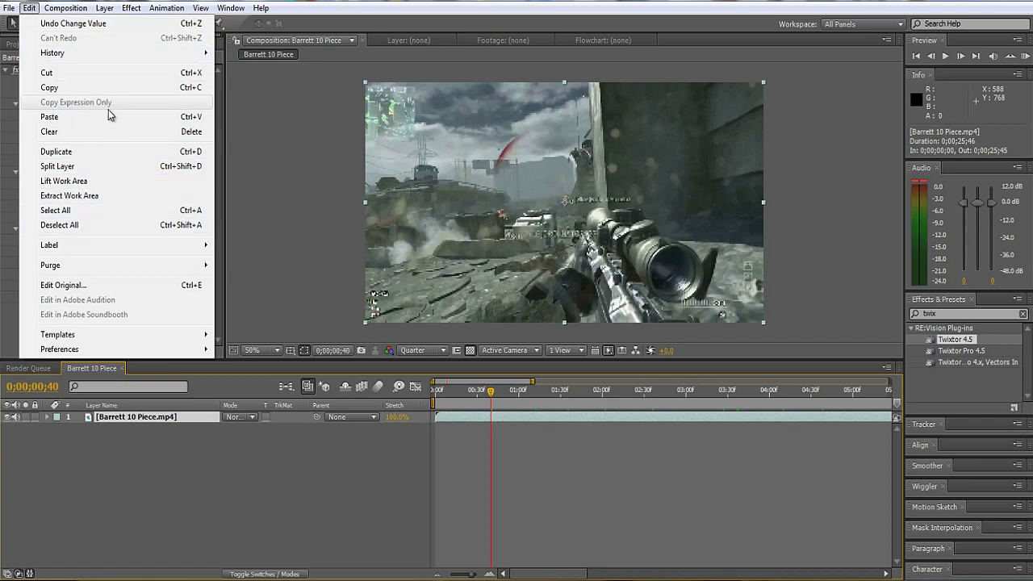
left_click(92, 73)
Undo the cut and split the gameplay layer at 0;00;00;40
key("ctrl+z")
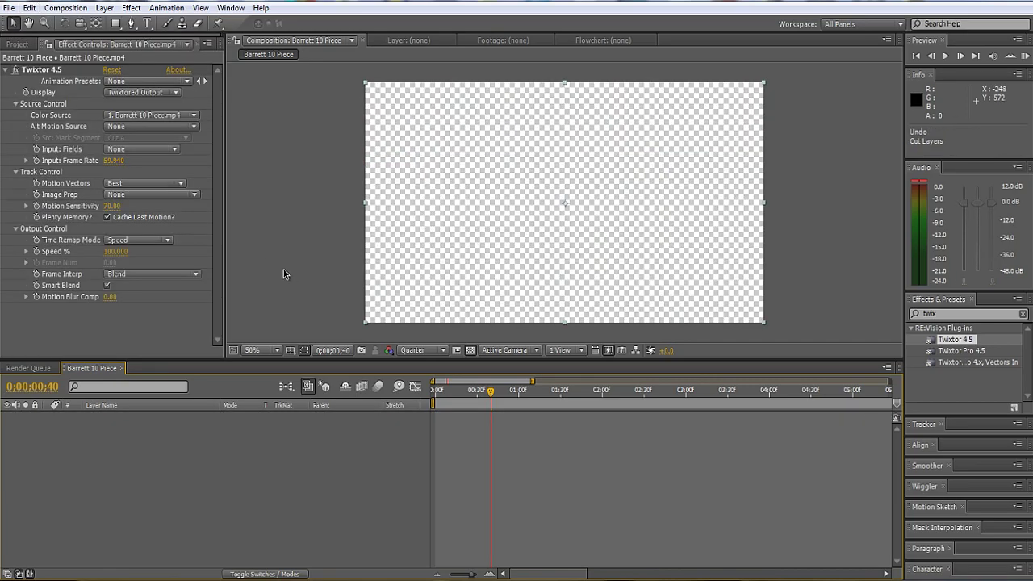
left_click(27, 8)
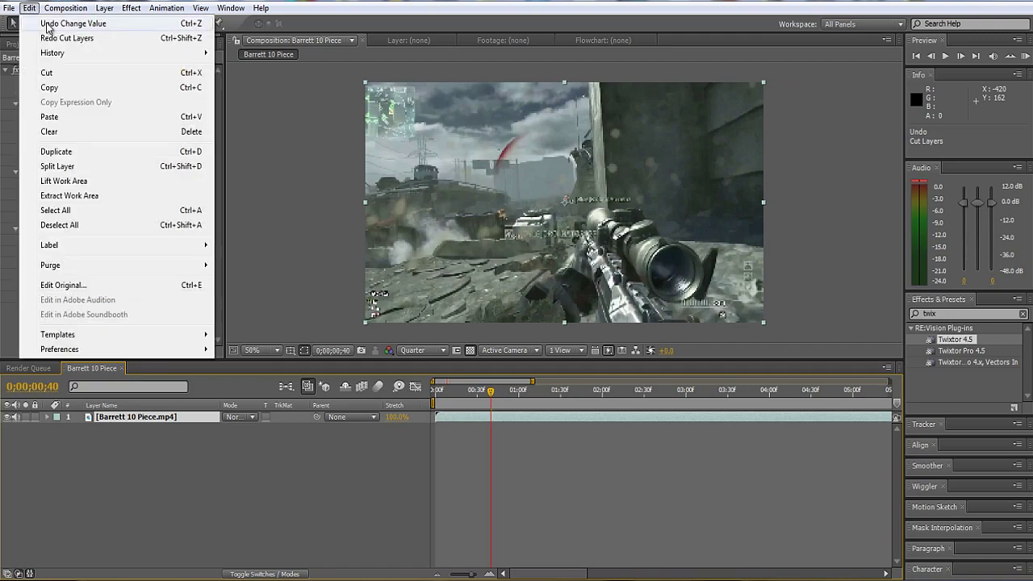
left_click(117, 166)
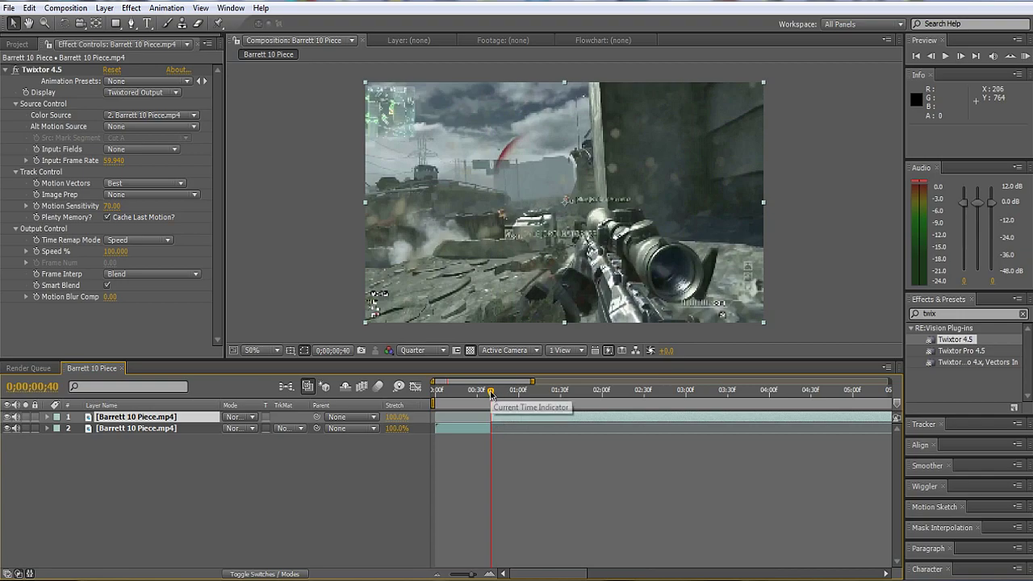
Split the top piece again at 0;00;00;46 and select the opening piece, layer 3
left_click_drag(492, 393, 494, 393)
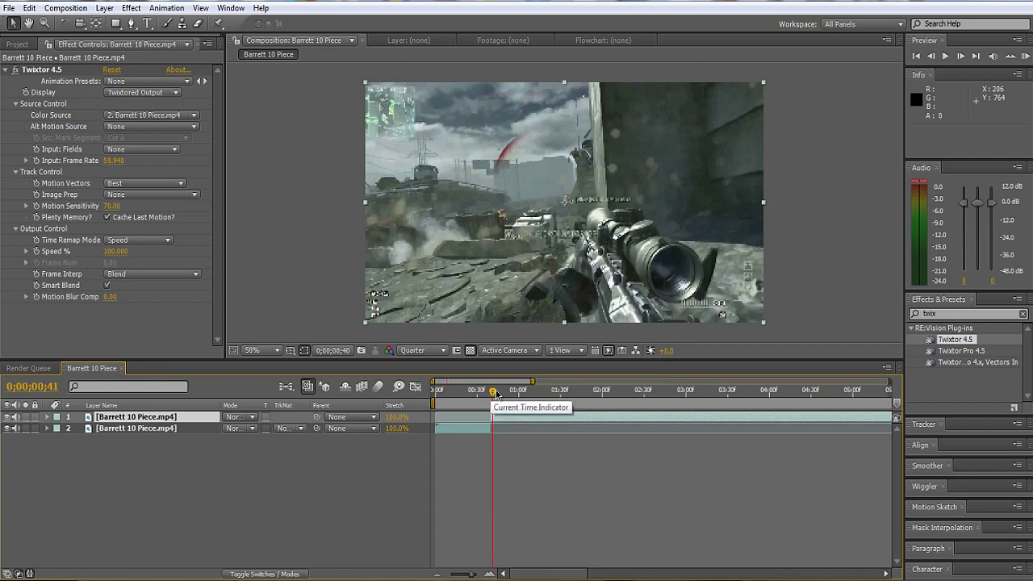
left_click_drag(496, 393, 497, 396)
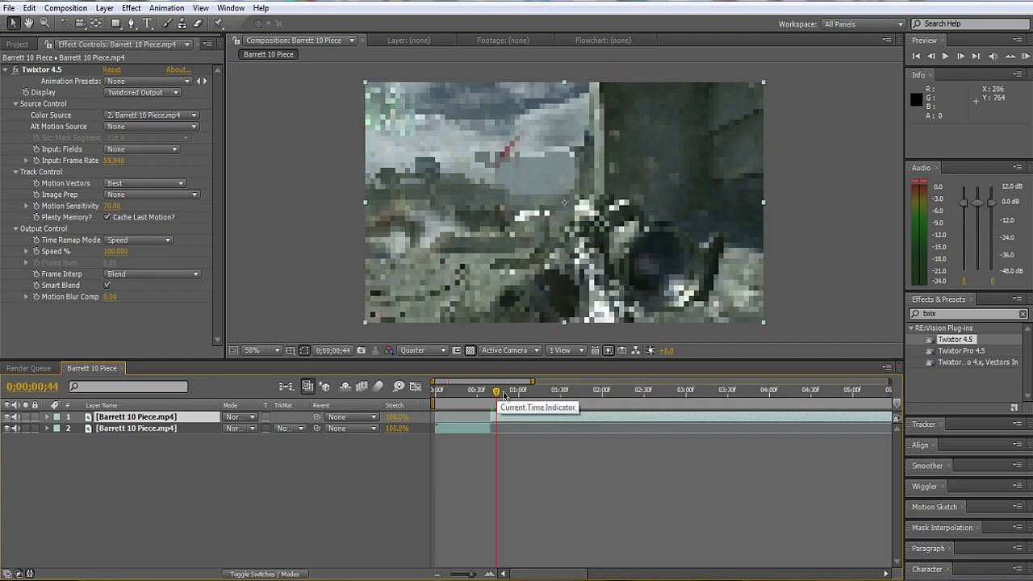
left_click_drag(497, 395, 500, 397)
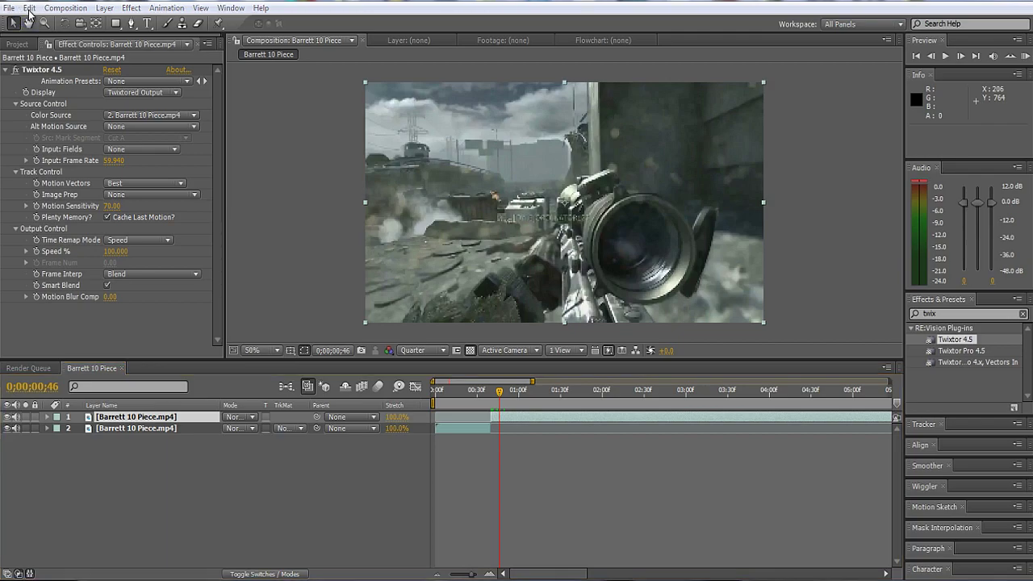
left_click(31, 8)
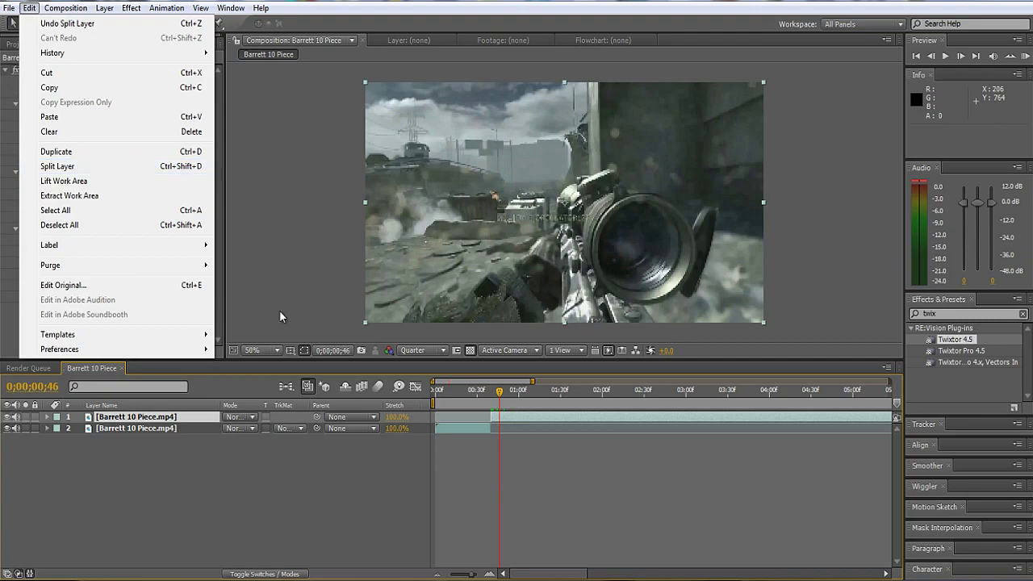
left_click(503, 398)
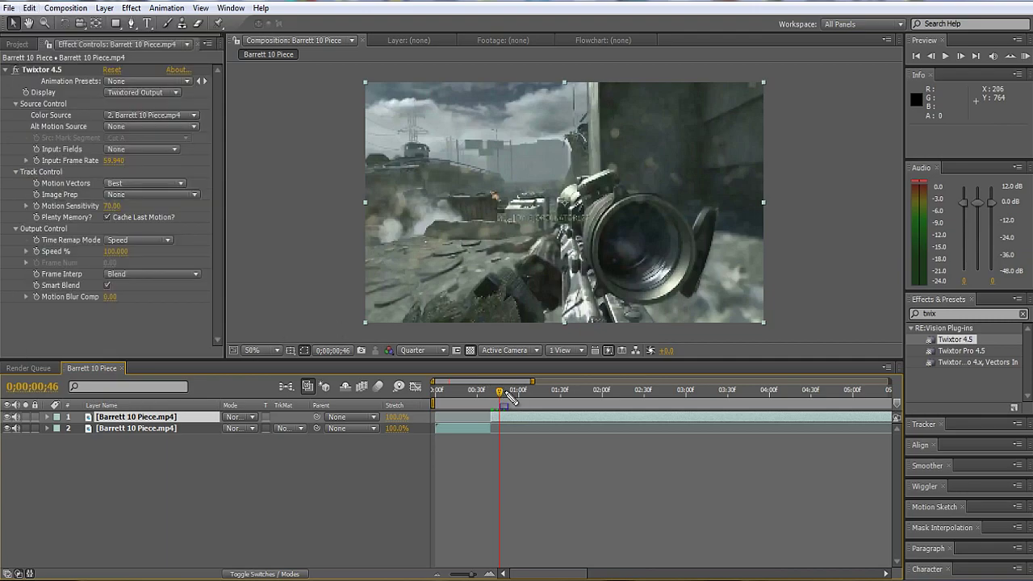
left_click(32, 7)
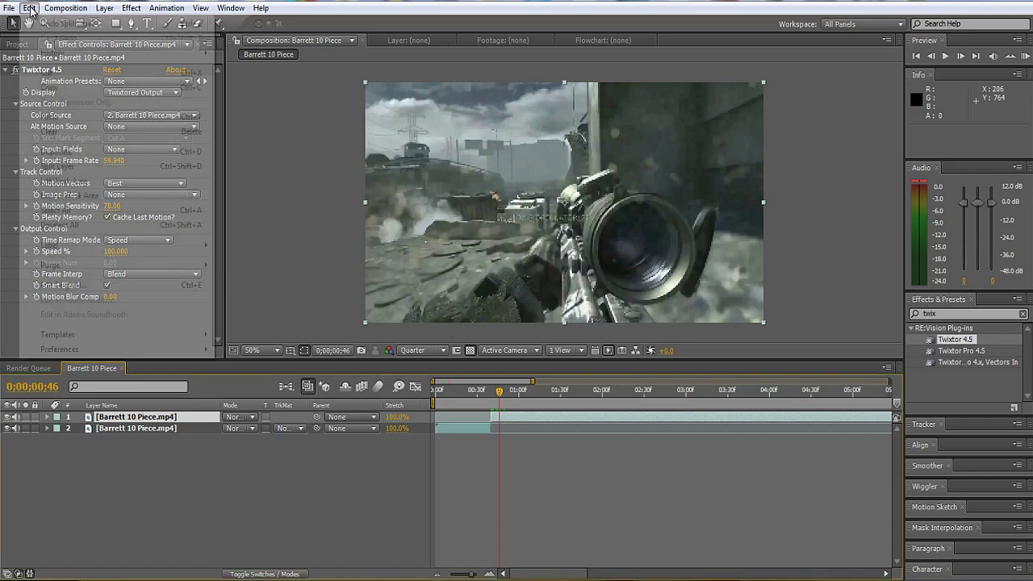
left_click(64, 162)
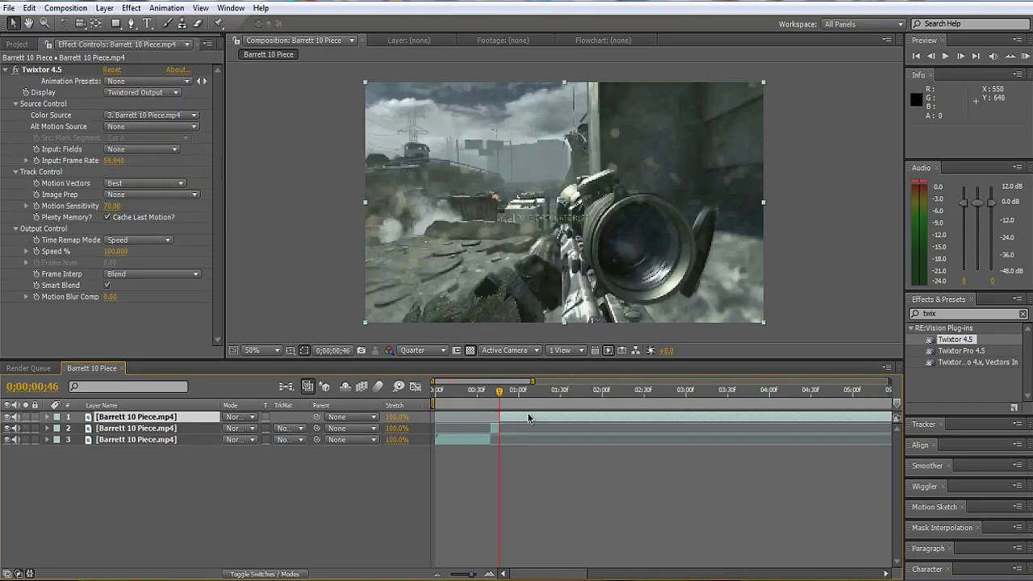
left_click(461, 439)
Delete Twixtor 4.5 from layer 3 and from the top layer
left_click(55, 71)
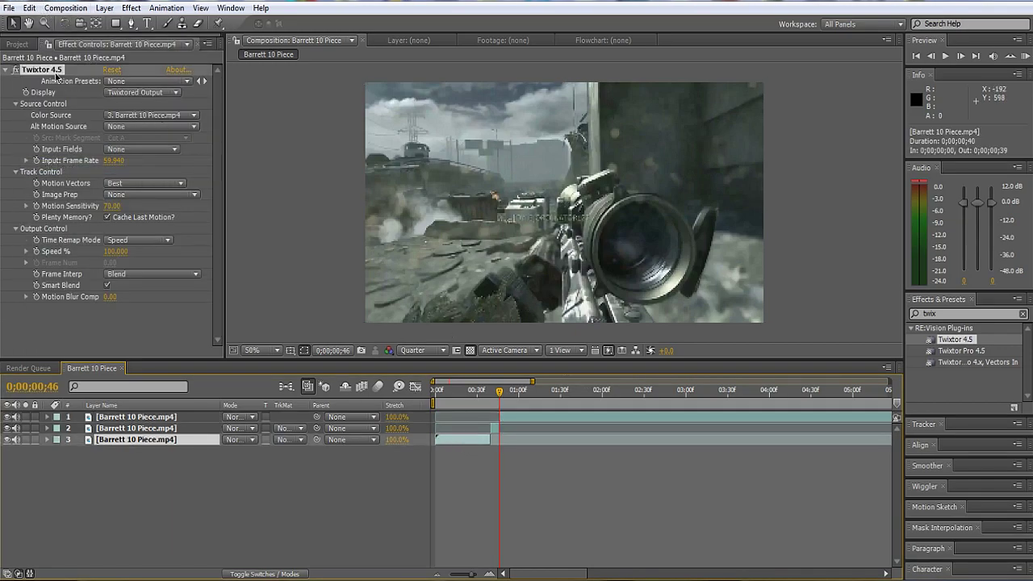
key("Delete")
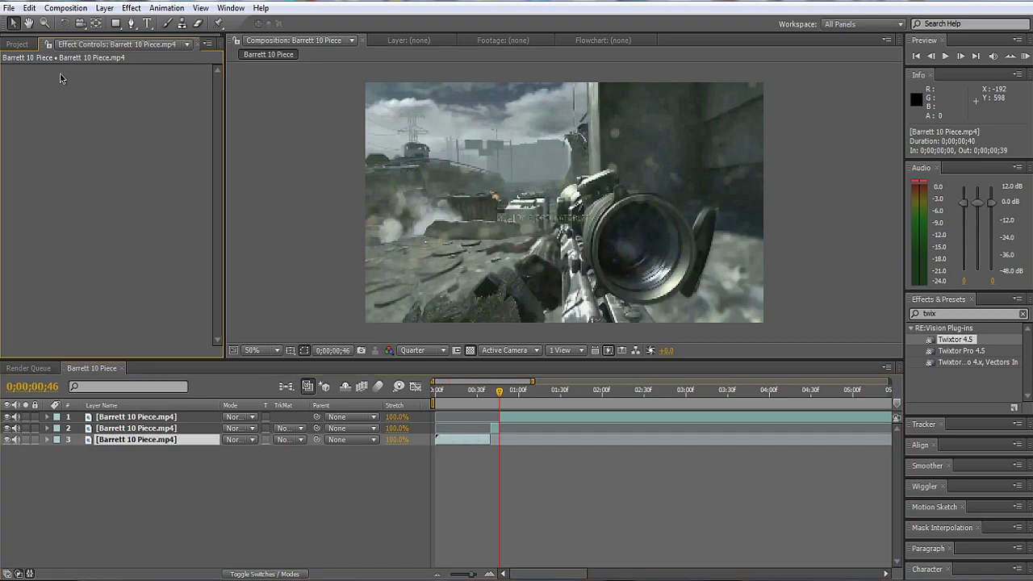
left_click(507, 417)
left_click(44, 71)
key("Delete")
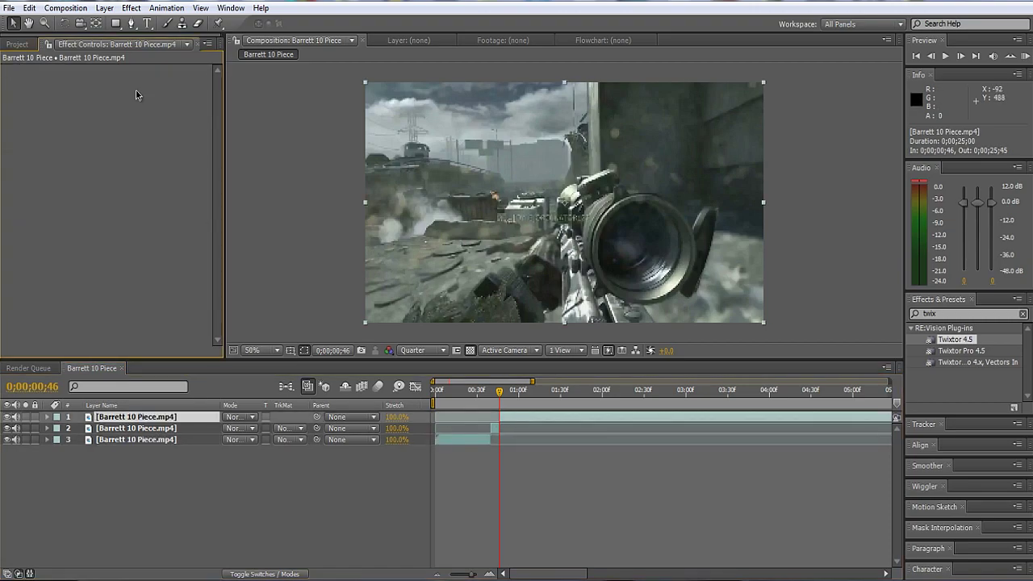
Select the middle layer at frame 40, zoom the timeline in, and enable the Speed % stopwatch
left_click(491, 397)
left_click(494, 428)
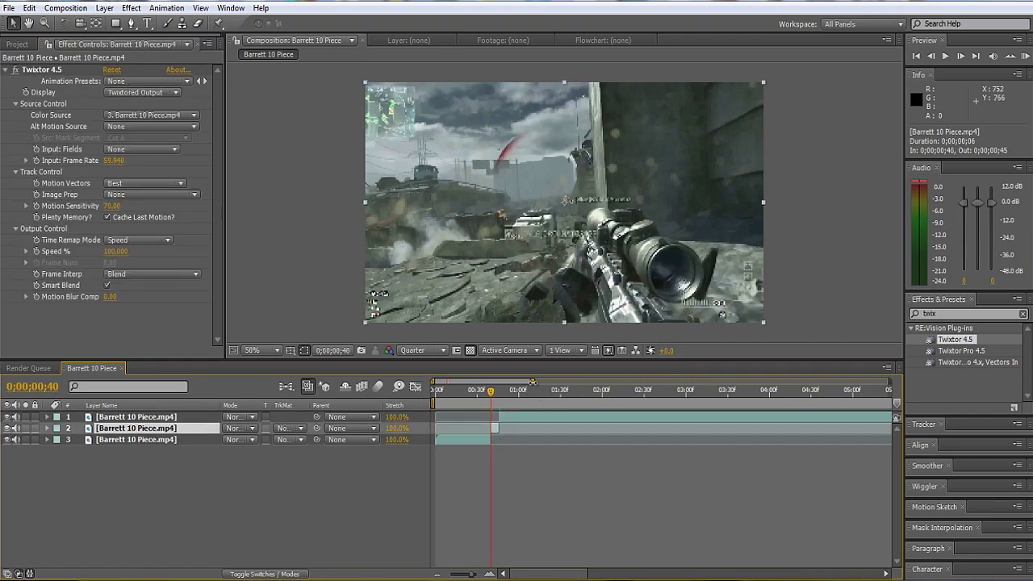
left_click_drag(533, 382, 460, 382)
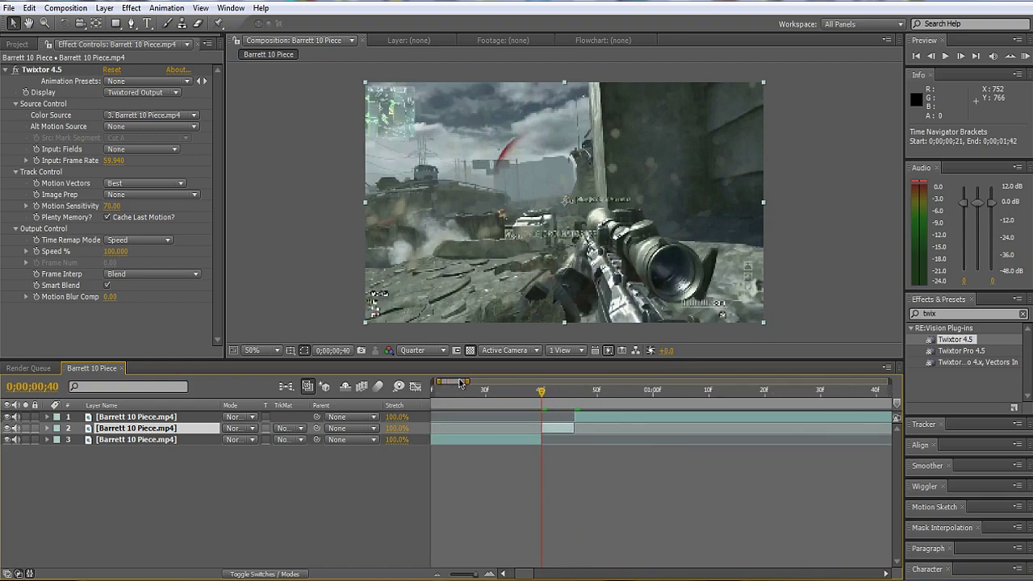
left_click(36, 254)
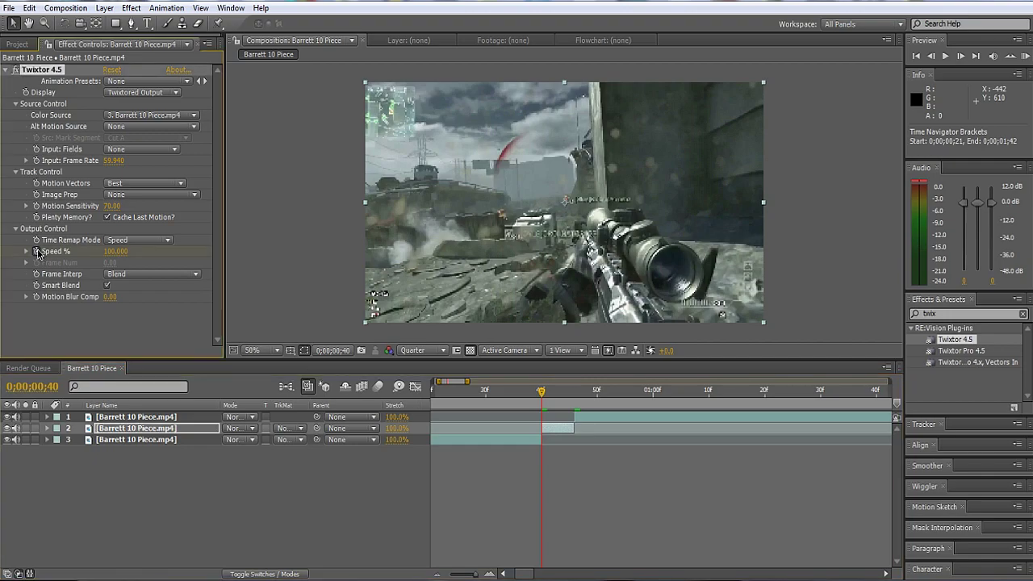
At frame 41 set Twixtor Speed % to 1, then check frames 42 through 45
left_click(959, 56)
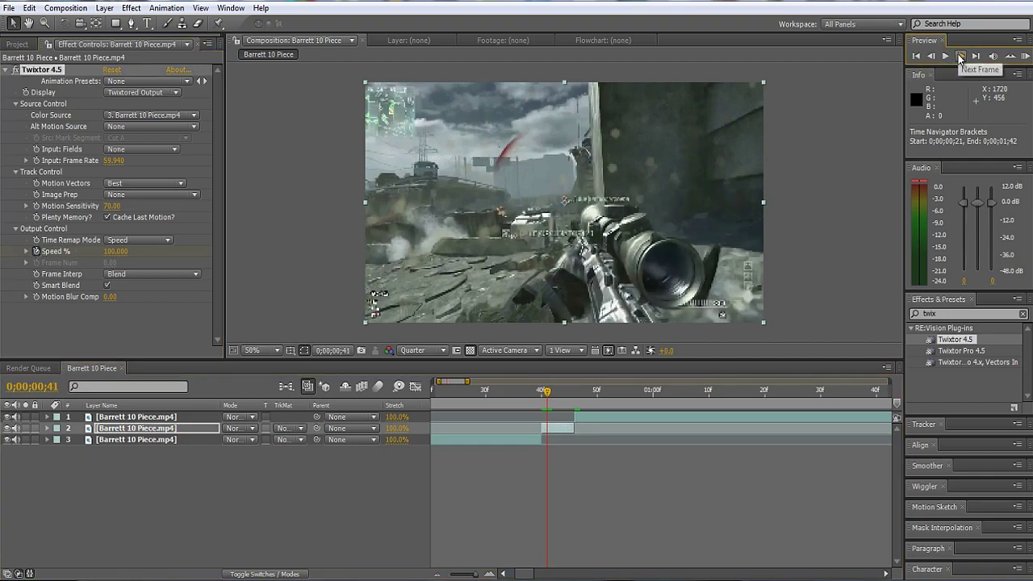
left_click(115, 251)
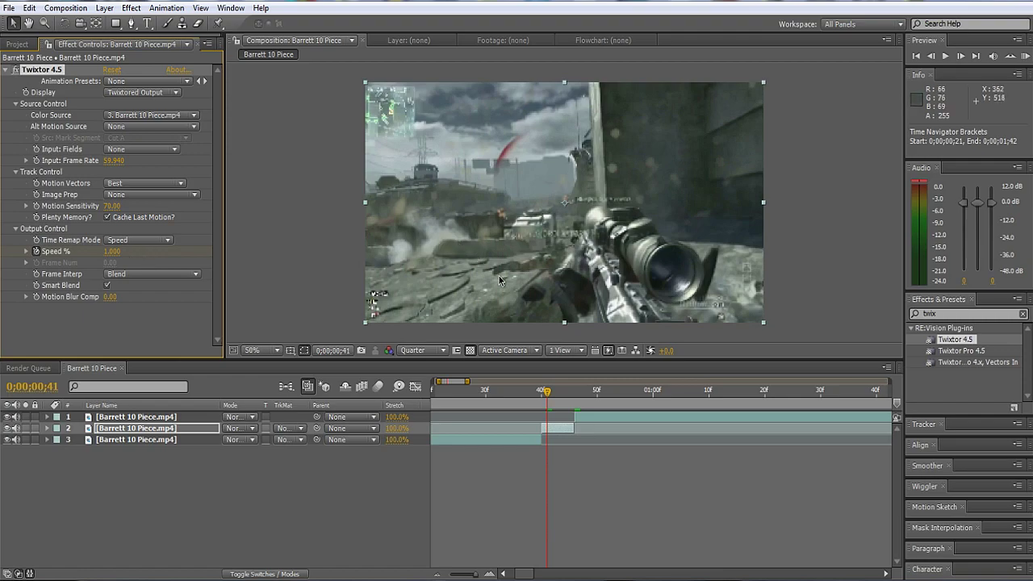
mouse_move(547, 392)
left_mouse_down()
mouse_move(563, 395)
mouse_move(541, 393)
left_mouse_up()
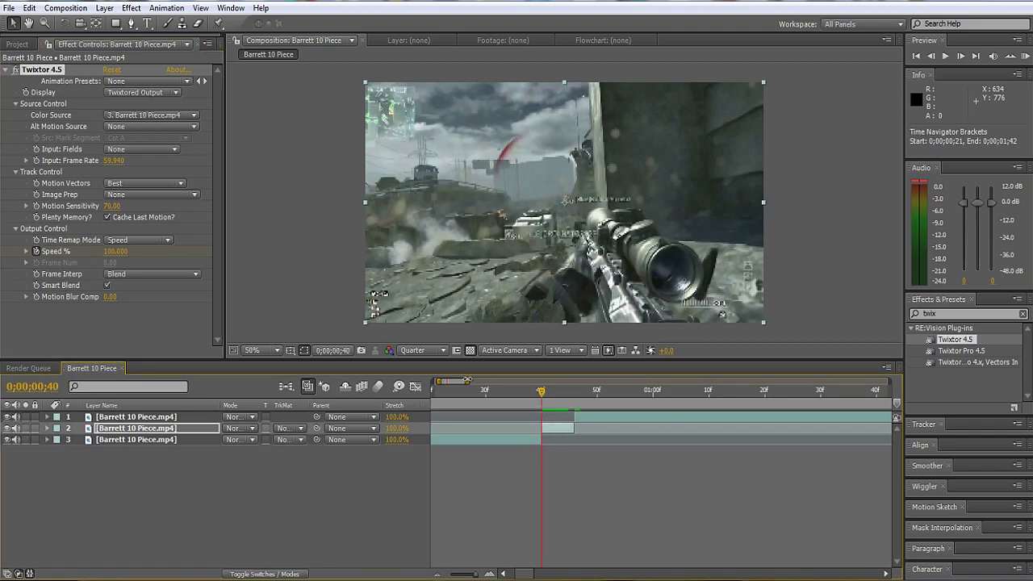
left_click(563, 398)
left_click_drag(564, 399, 568, 400)
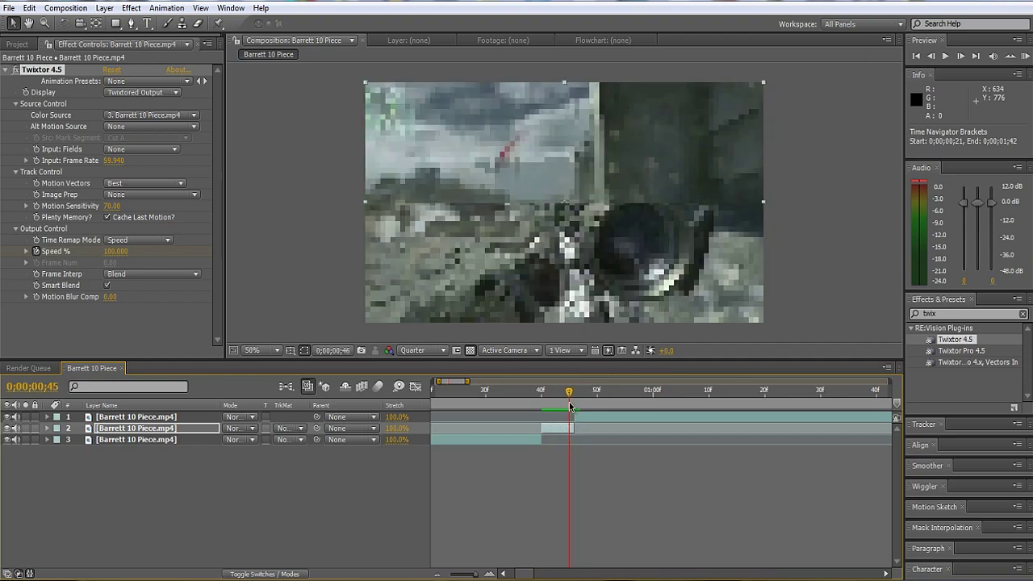
Zoom the timeline back out and shift the top layer later in time
left_click_drag(471, 383, 506, 384)
left_click(512, 418)
left_click_drag(550, 423, 636, 426)
Enable time remapping on the middle layer at frame 42
left_click(478, 427)
left_click_drag(485, 401, 479, 401)
left_click(104, 8)
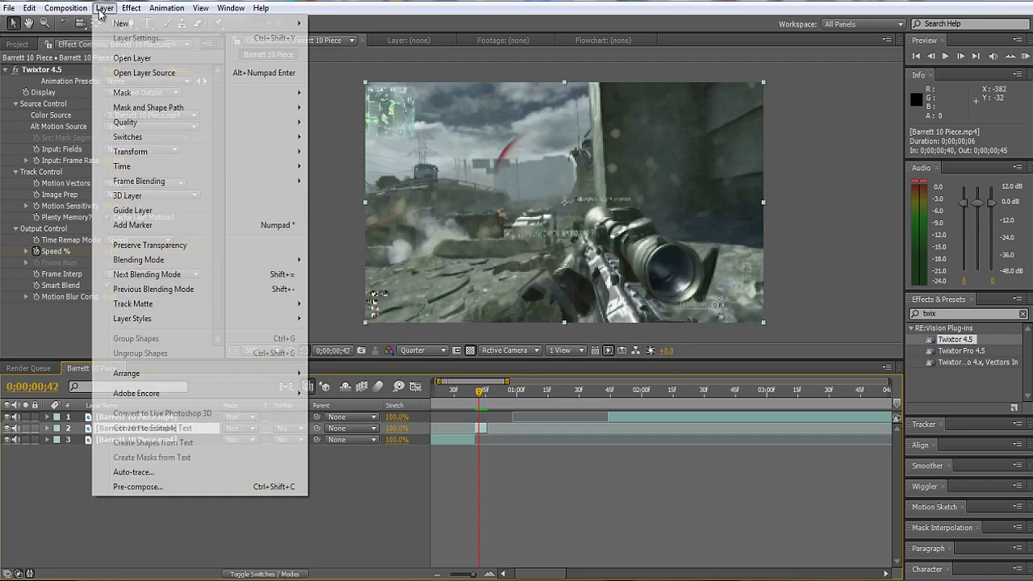
mouse_move(201, 168)
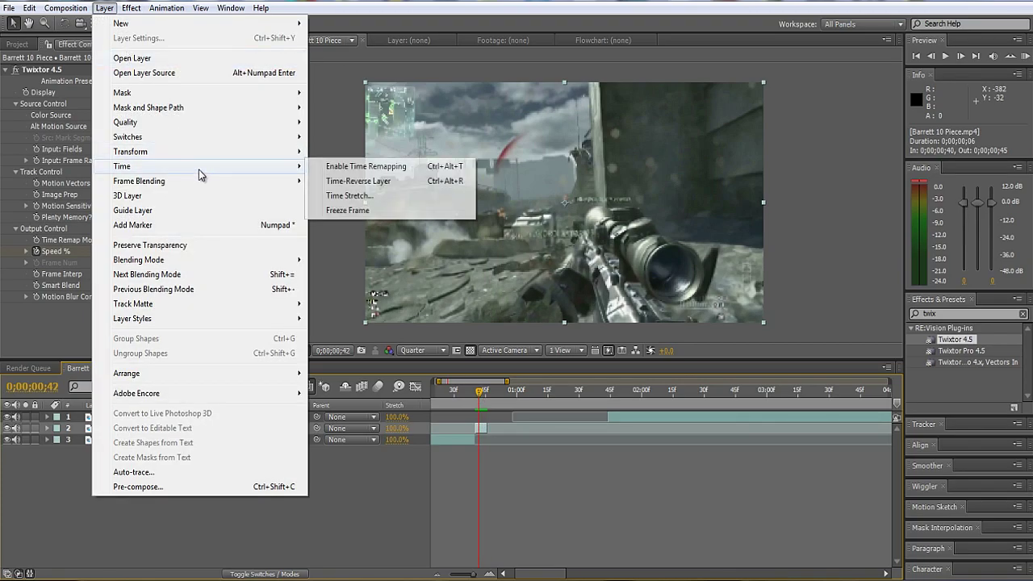
left_click(367, 166)
Extend the middle layer's end to 0;00;01;41 and return to before the slow-motion section
left_click_drag(488, 427, 601, 427)
left_click(591, 390)
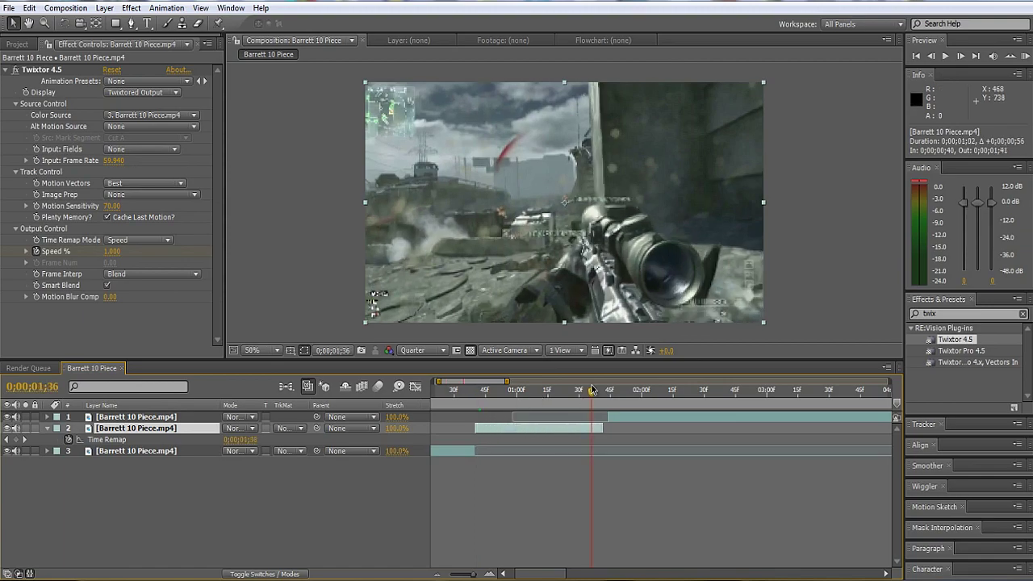
mouse_move(592, 390)
left_mouse_down()
mouse_move(613, 418)
mouse_move(606, 395)
left_mouse_up()
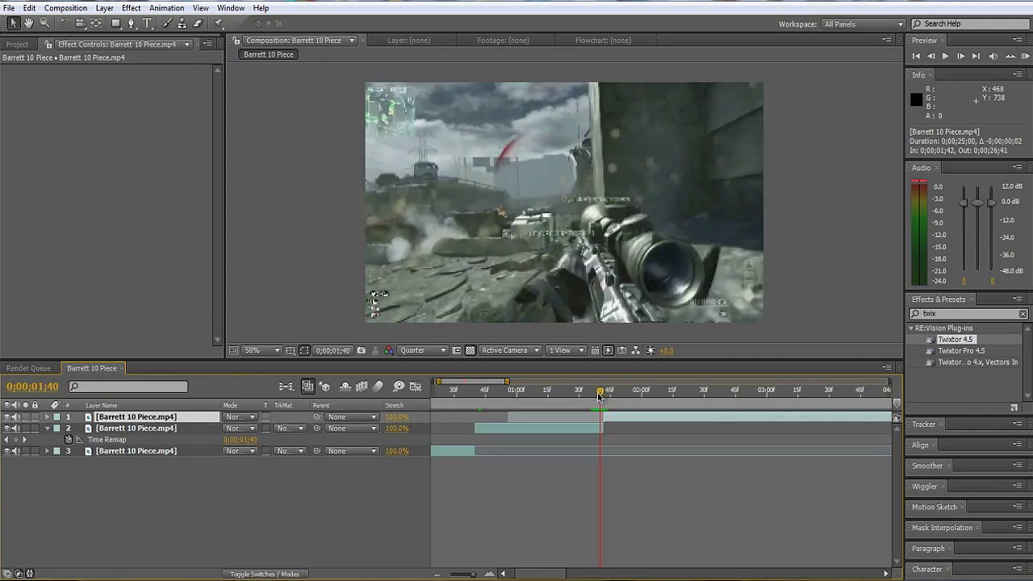
left_click_drag(604, 395, 469, 394)
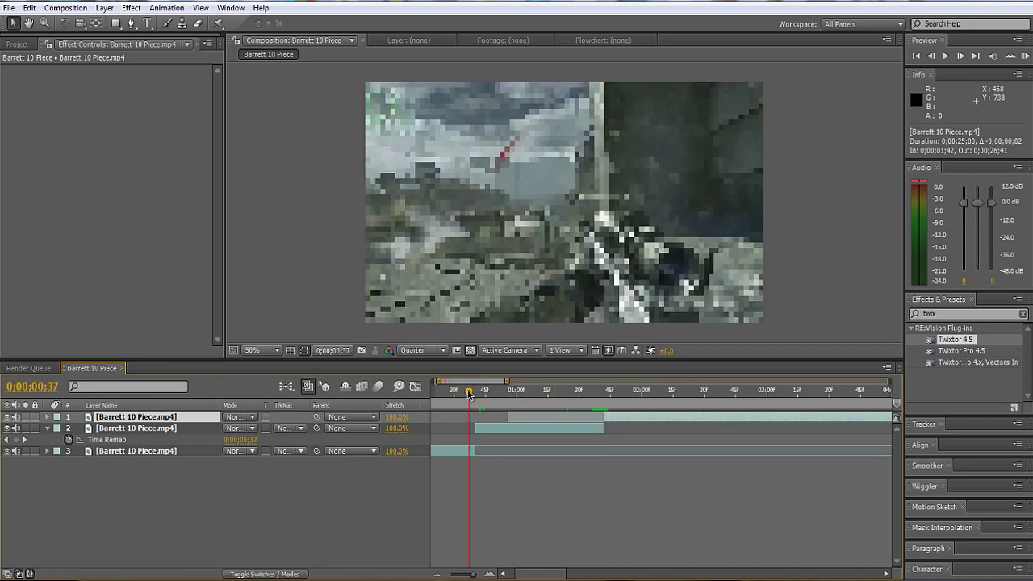
After a preview, push the top layer 26 frames later and extend the middle layer to 0;00;02;07
left_click(1024, 55)
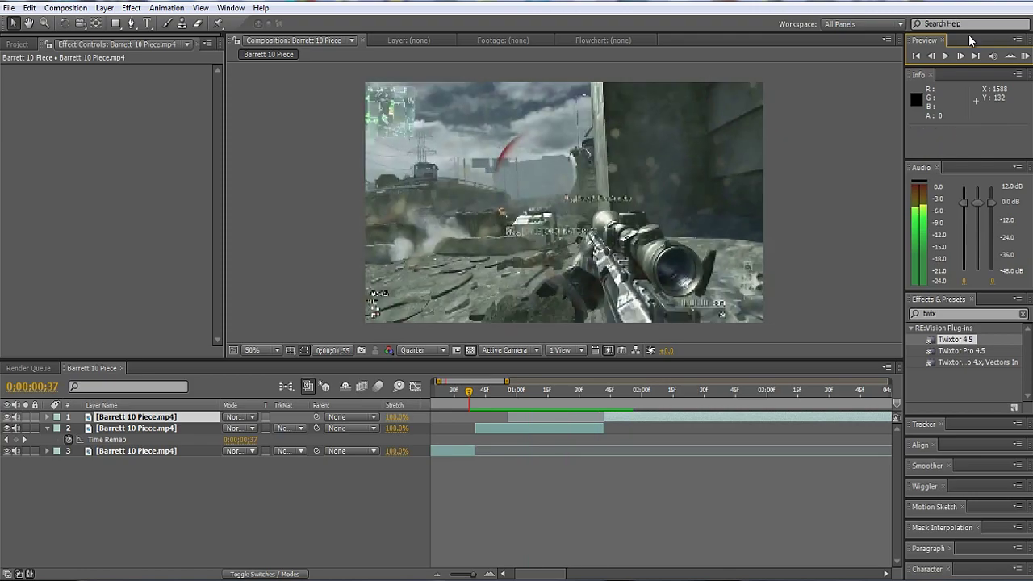
key("space")
left_click_drag(643, 419, 694, 422)
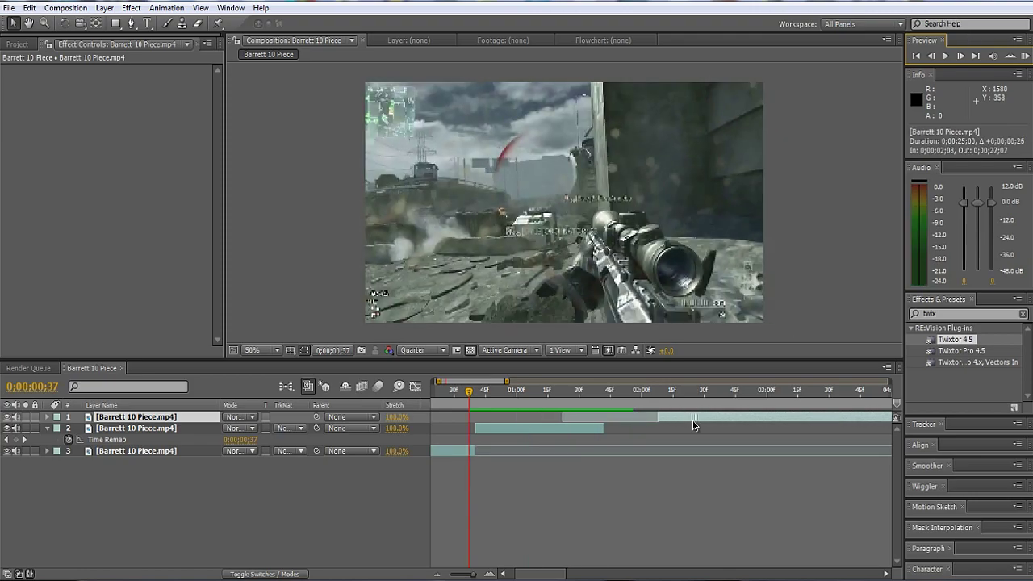
left_click_drag(605, 431, 646, 401)
left_click(650, 395)
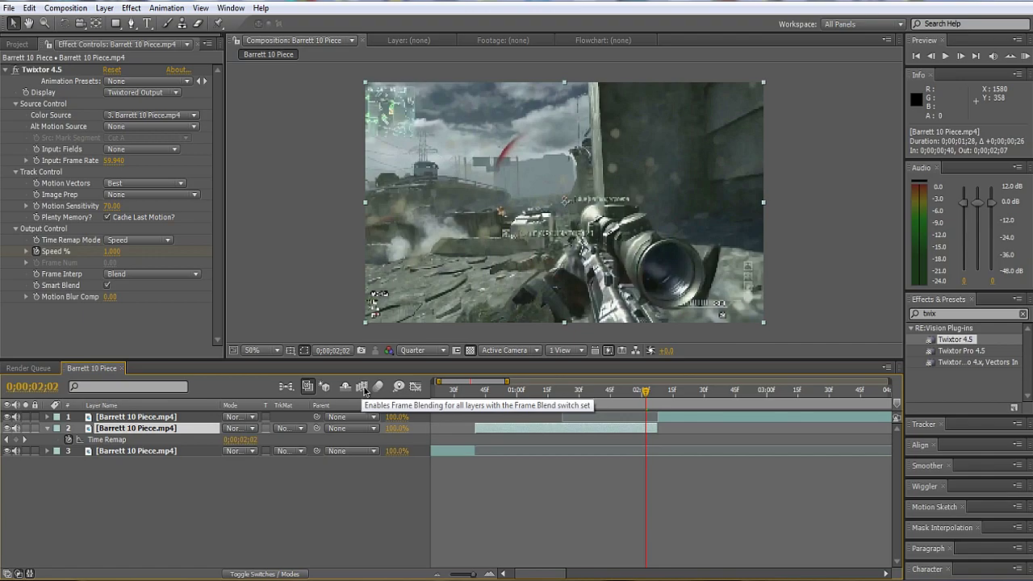
Enable composition frame blending and check the slowed speed at frames 40 and 44
left_click(363, 390)
left_click(475, 390)
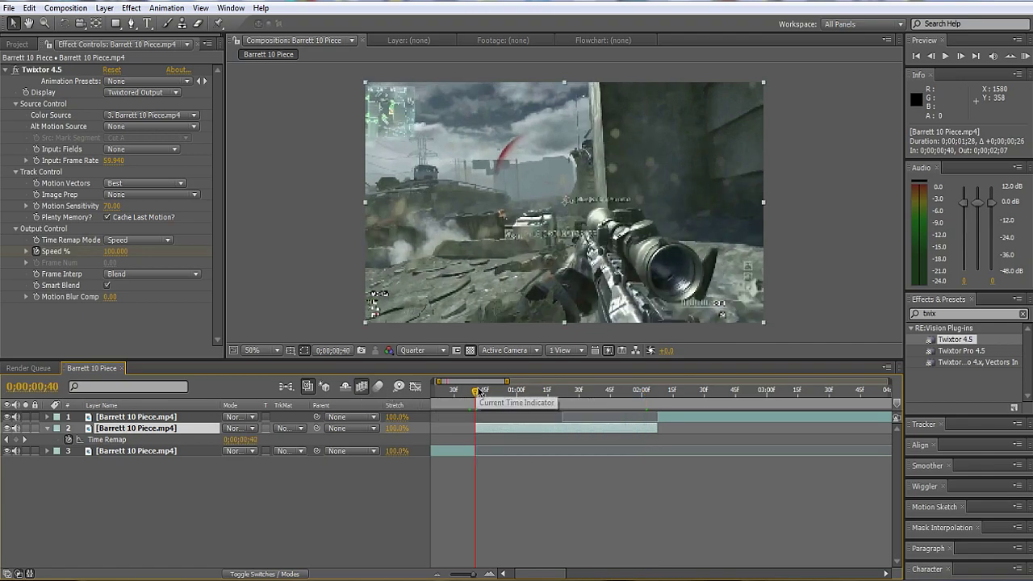
left_click(484, 392)
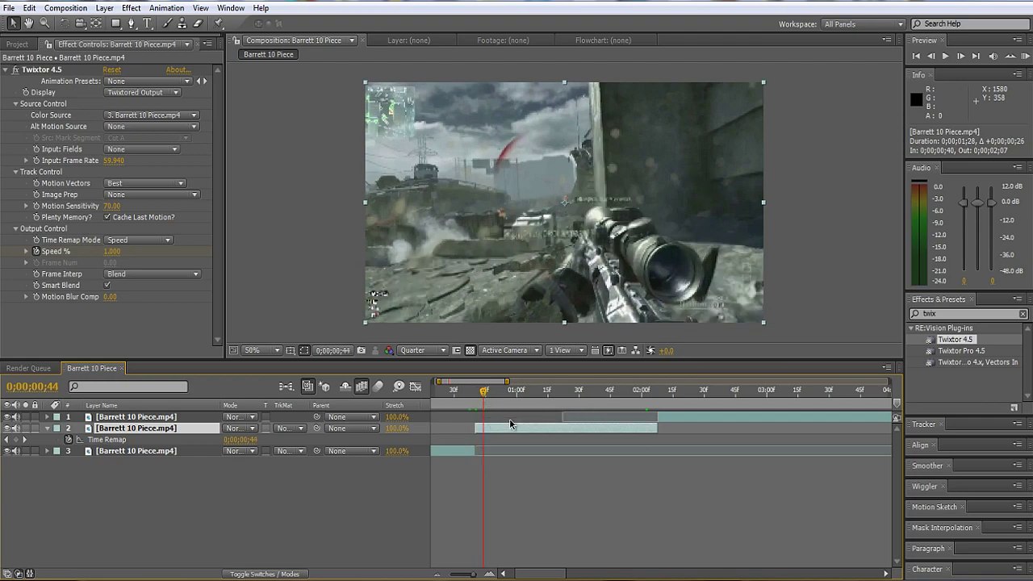
Set the middle layer's frame blending to Pixel Motion and return to frame 36
left_click(104, 8)
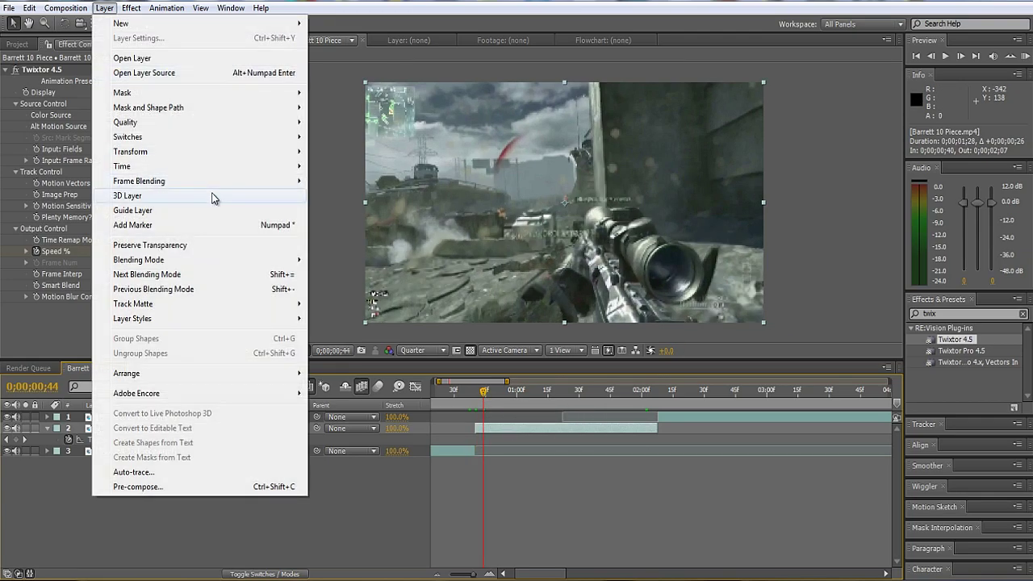
mouse_move(219, 188)
left_click(345, 211)
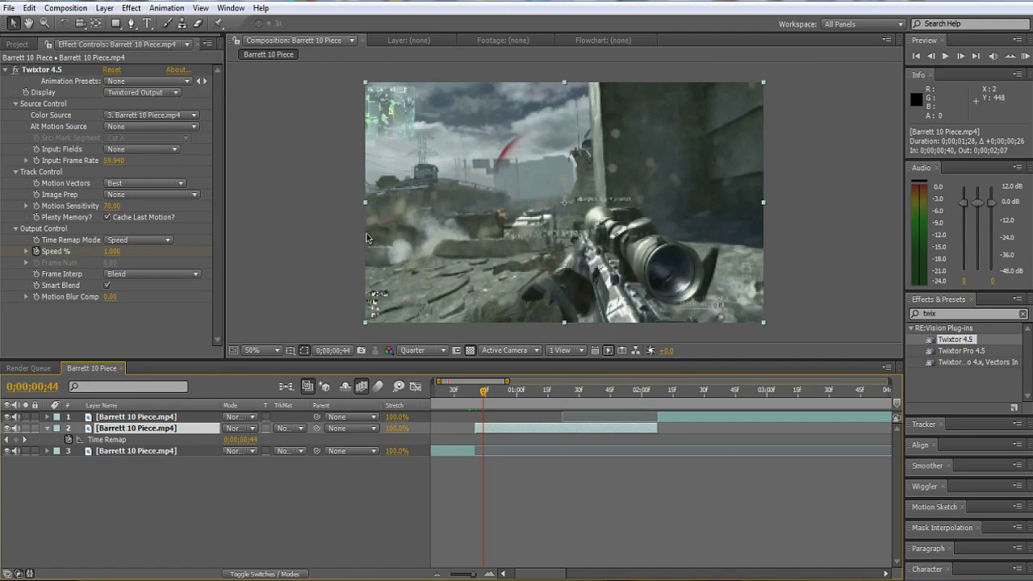
left_click(466, 391)
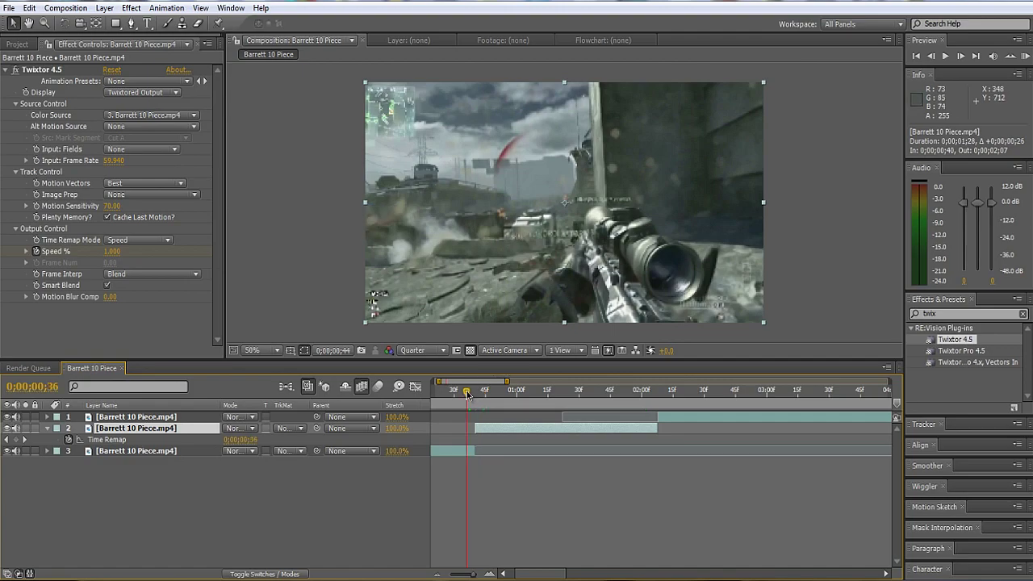
left_click(1025, 57)
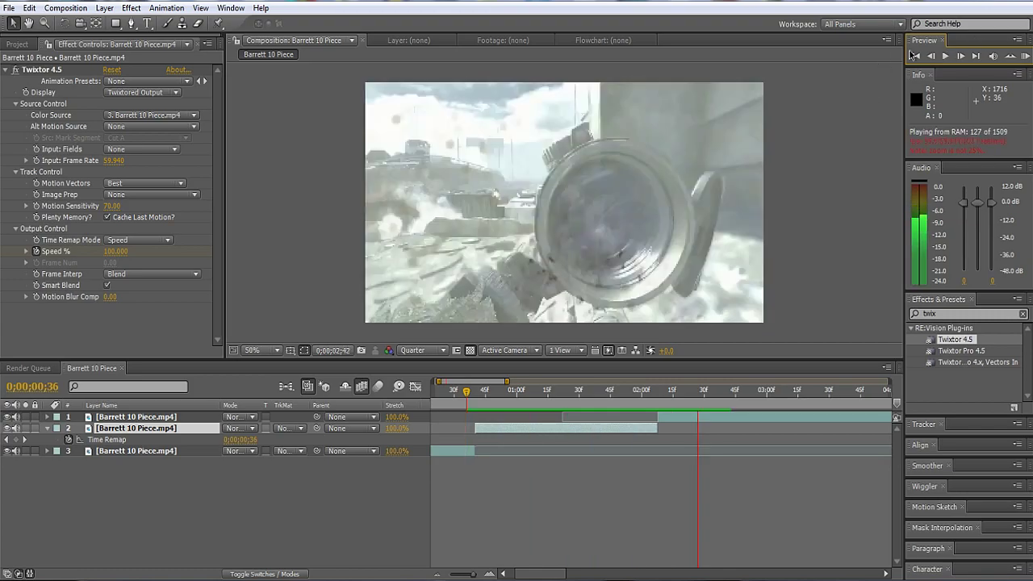
mouse_move(565, 396)
left_mouse_down()
mouse_move(532, 397)
mouse_move(628, 397)
mouse_move(469, 394)
mouse_move(554, 401)
left_mouse_up()
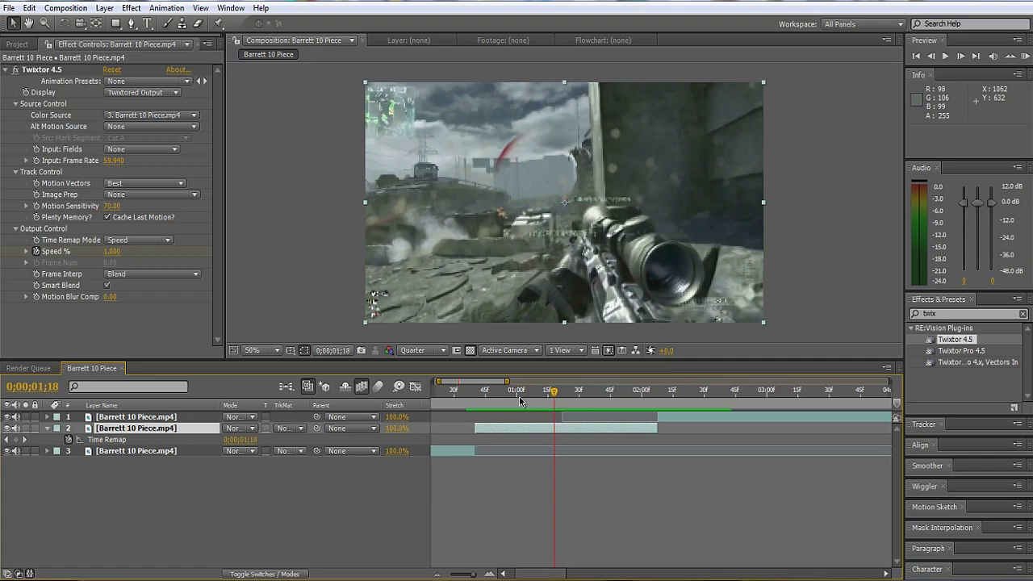
left_click_drag(520, 401, 466, 398)
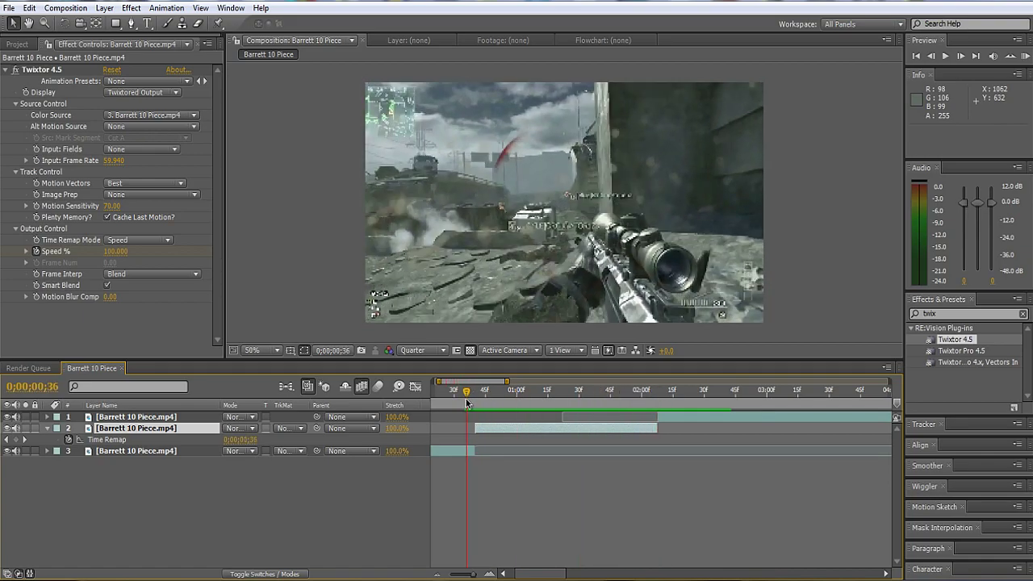